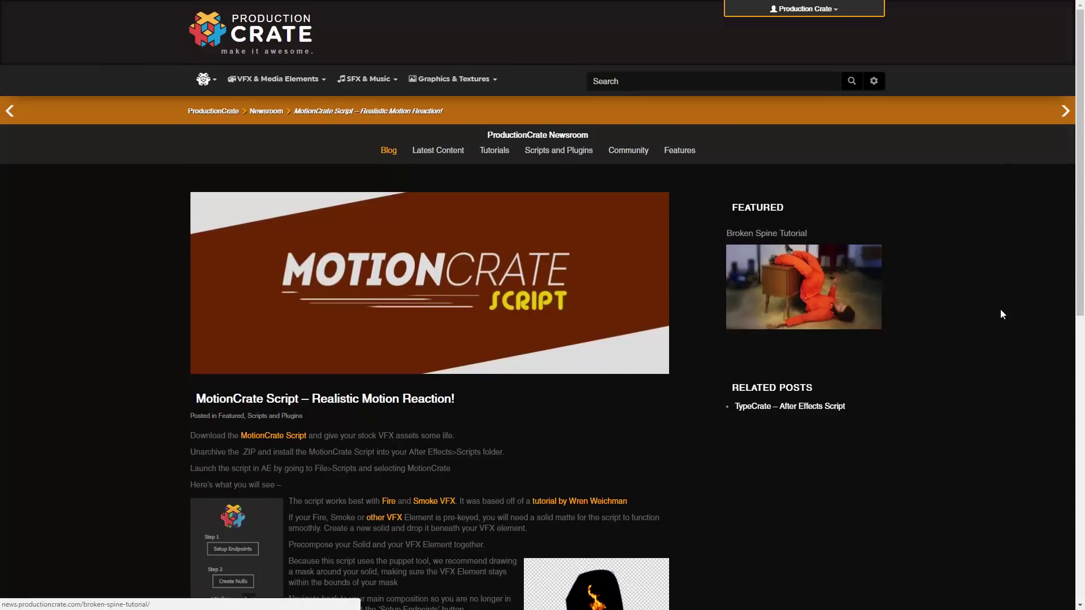
Download the MotionCrate Script and copy MOTIONCRATE.jsx into the Adobe After Effects CC 2018 Support Files > Scripts folder
click(290, 435)
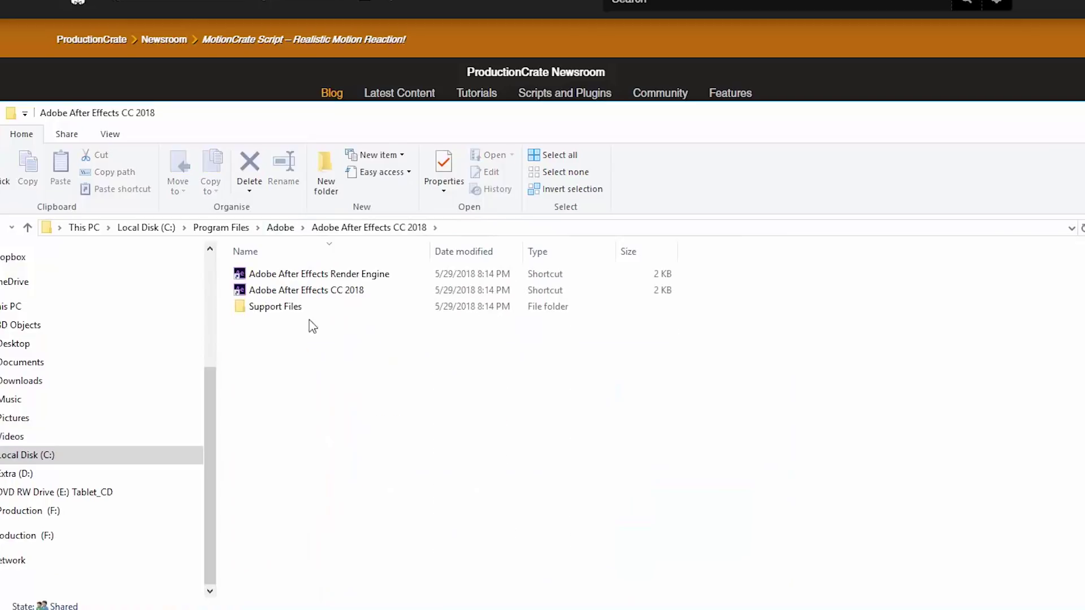
double_click(283, 307)
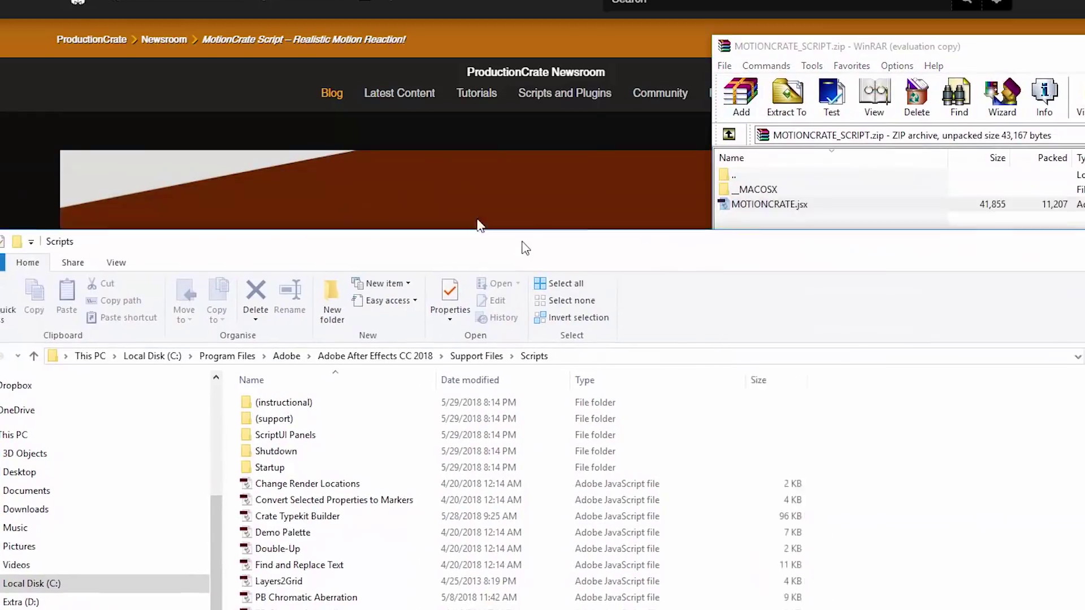
drag(849, 222, 602, 540)
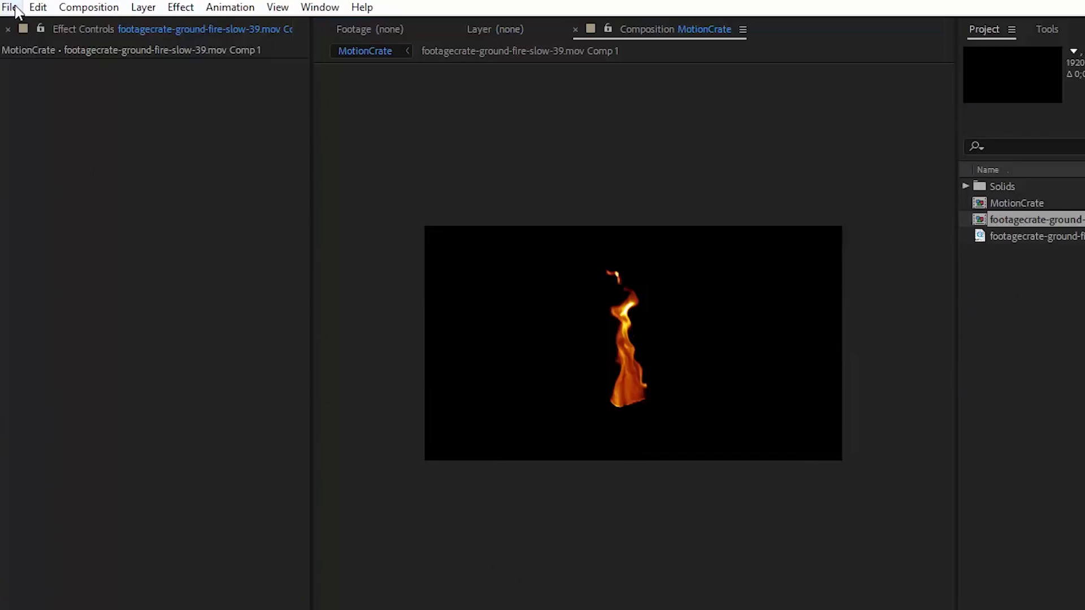
Switch to After Effects and launch the installed MOTIONCRATE script
click(10, 7)
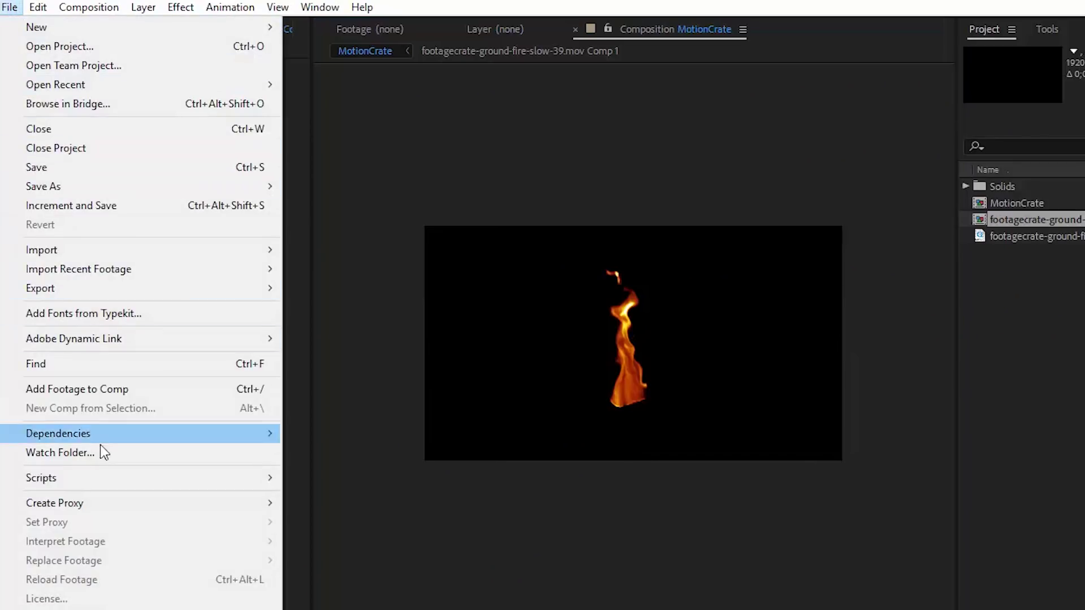
mouse_move(104, 478)
click(364, 443)
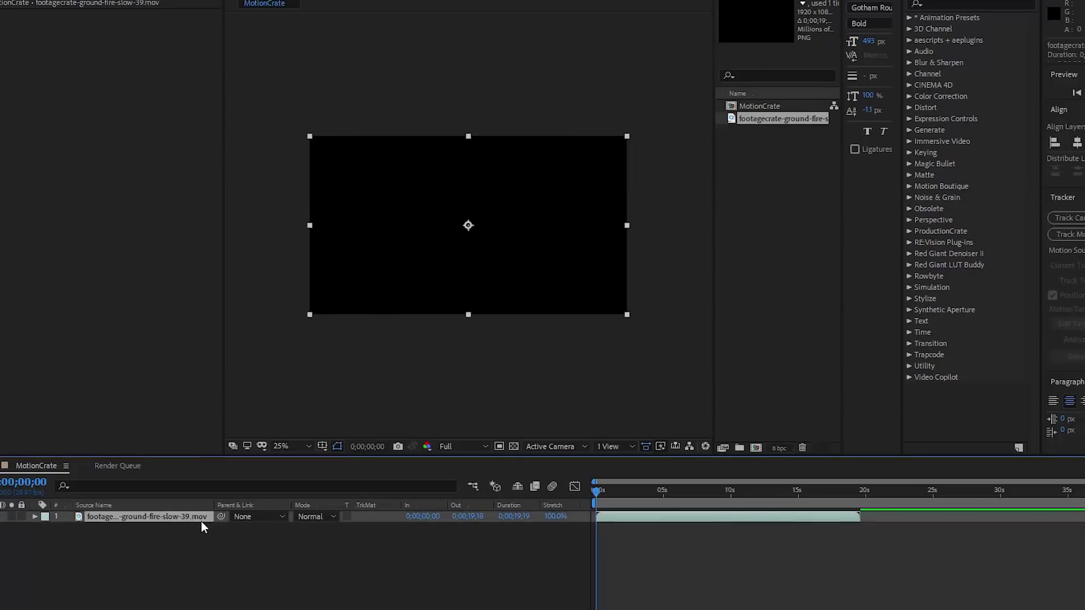
Pre-compose the footagecrate-ground-fire-slow-39.mov layer and open the resulting precomp
key(ctrl+shift+c)
click(501, 316)
click(627, 389)
double_click(184, 517)
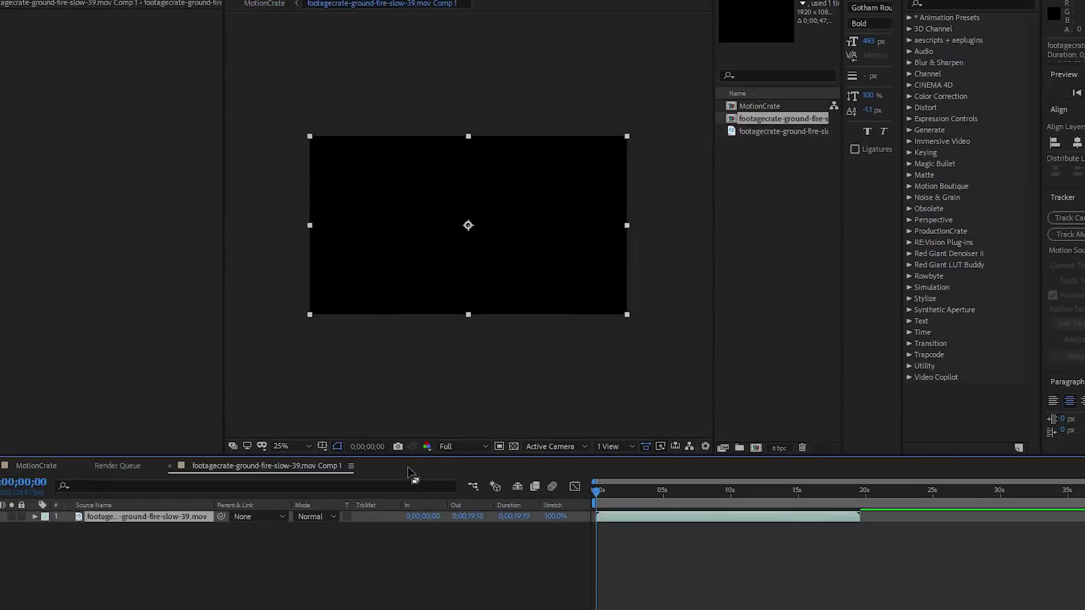
Add a black 1920 x 1080 px solid to the precomp and place it beneath the fire footage layer
key(space)
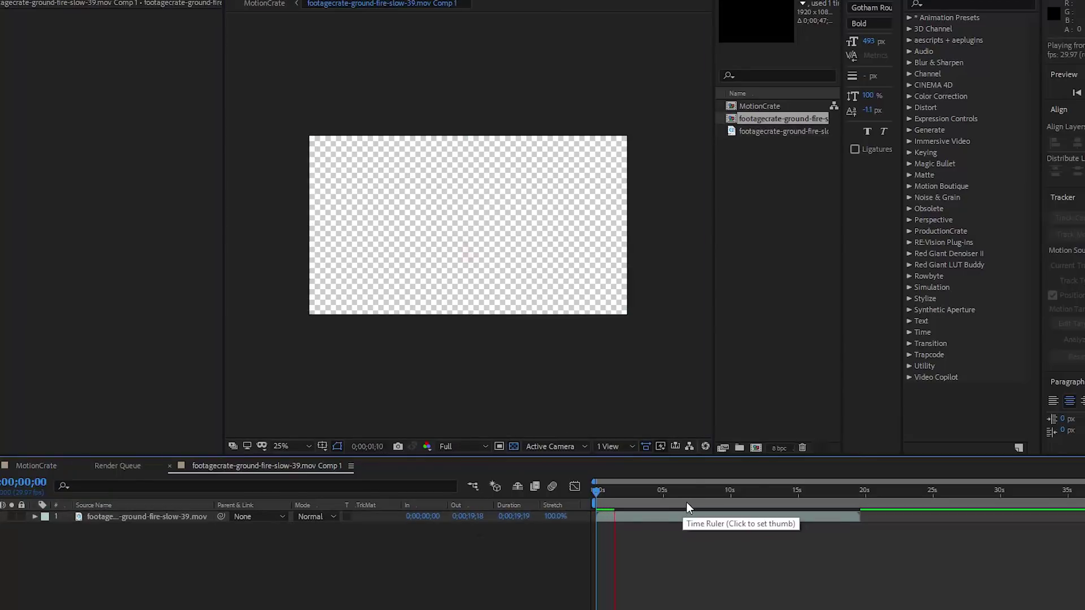
drag(679, 493, 713, 470)
key(ctrl+y)
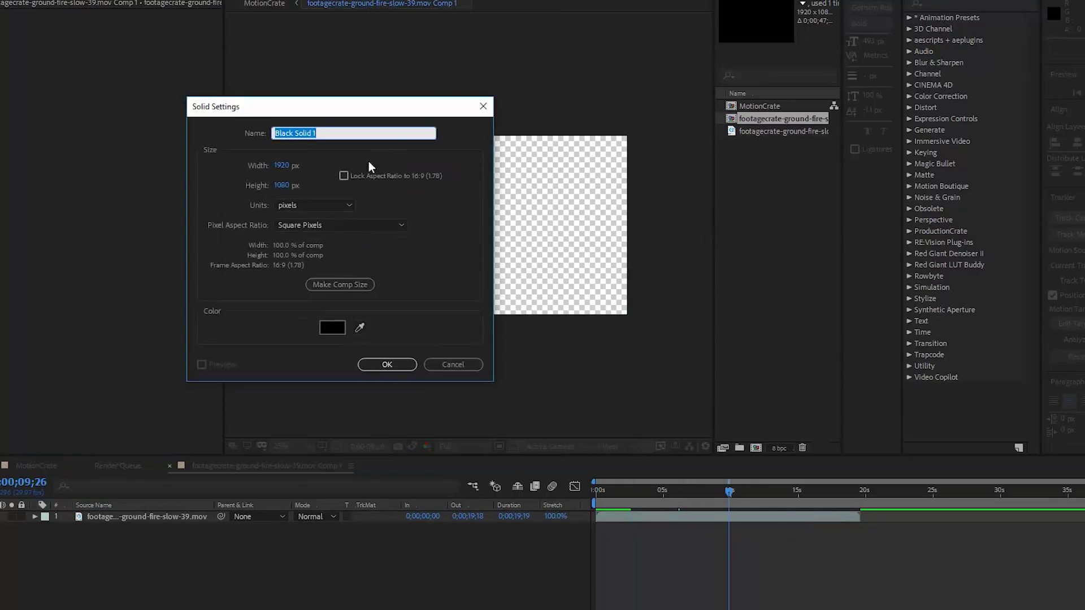
click(402, 360)
drag(127, 517, 130, 534)
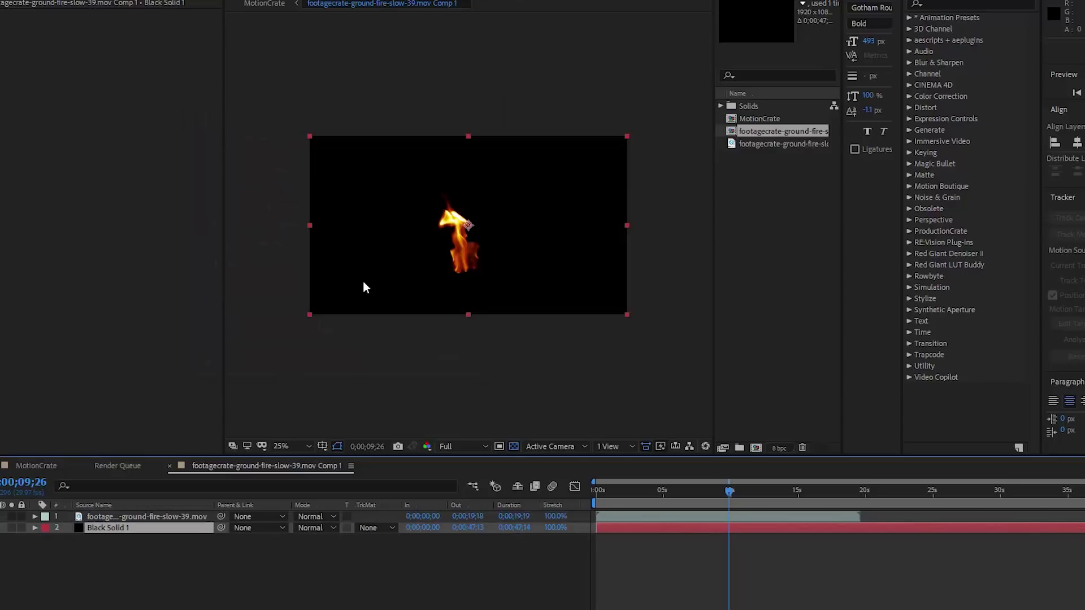
Draw a closed, rounded Pen mask on the black solid around the flame, flat along its base, and preview it
key(g)
click(442, 276)
click(487, 277)
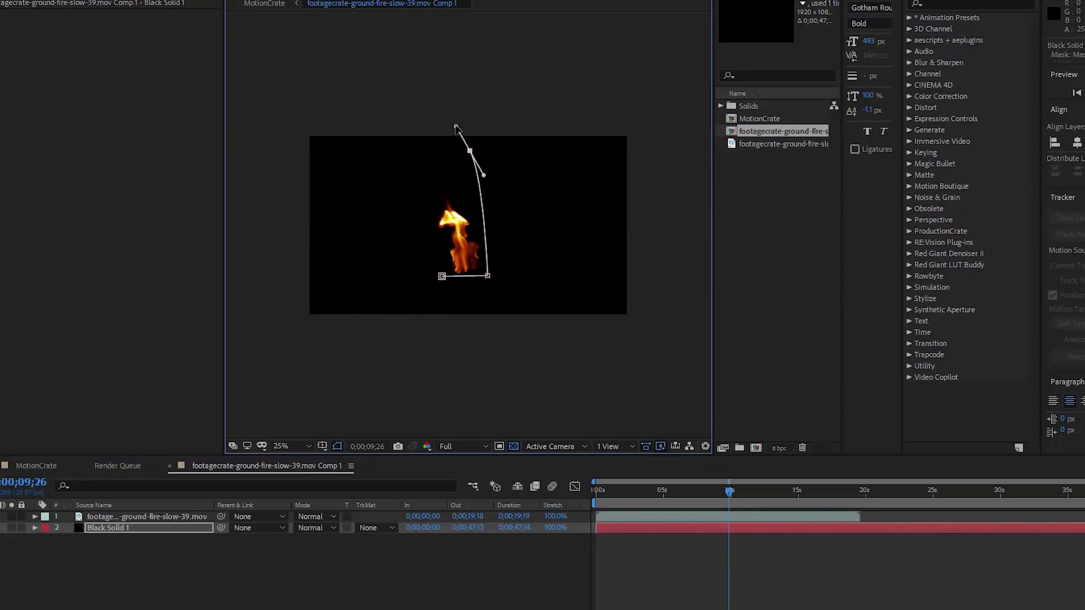
click(441, 276)
click(544, 559)
key(space)
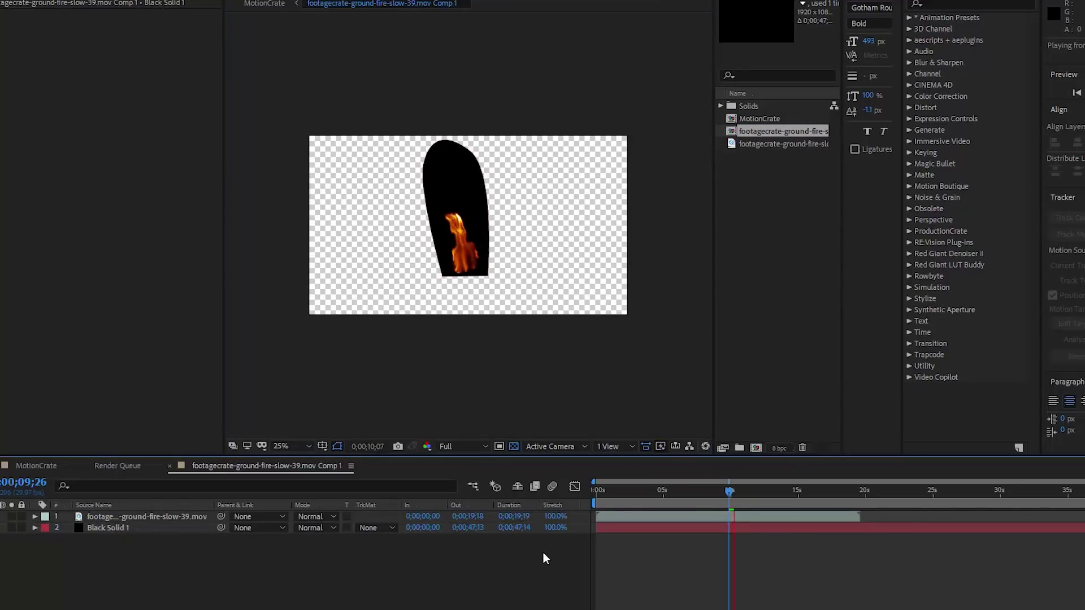
Adjust the upper curve of the black solid's mask beside the flame and preview the fit
click(139, 527)
drag(423, 167, 420, 177)
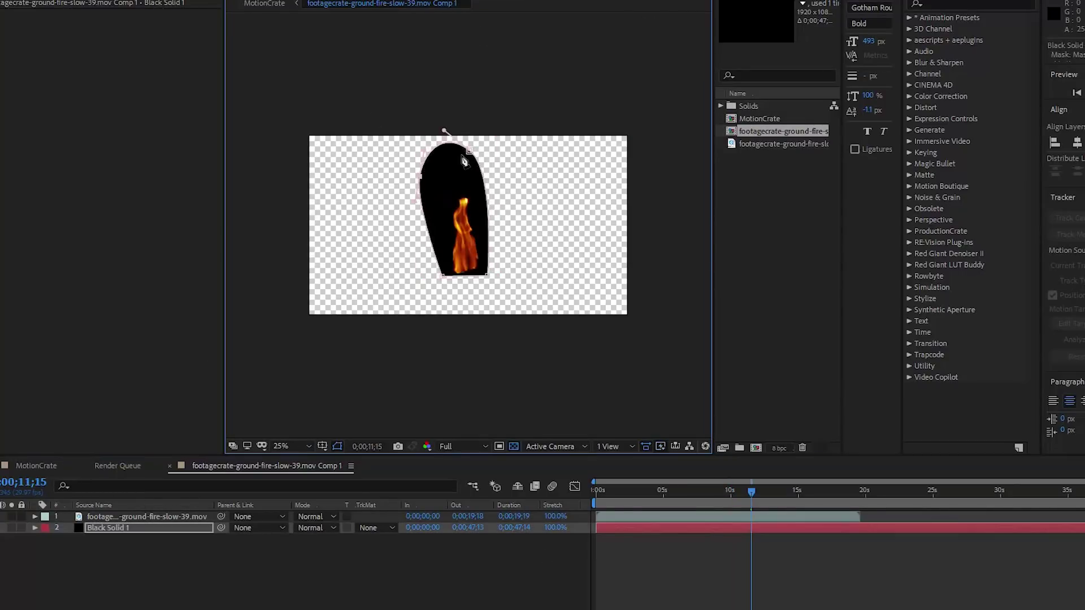
click(544, 520)
key(space)
Shift the fire footage layer about 1.5 seconds earlier in the timeline and preview from the start
drag(667, 517, 646, 517)
click(596, 492)
key(space)
key(space)
Widen the black solid's mask on both sides of the flame so it stays enclosed, checking with playback
drag(484, 166, 497, 169)
click(597, 492)
key(space)
key(space)
drag(420, 177, 408, 186)
drag(490, 156, 481, 141)
key(space)
key(space)
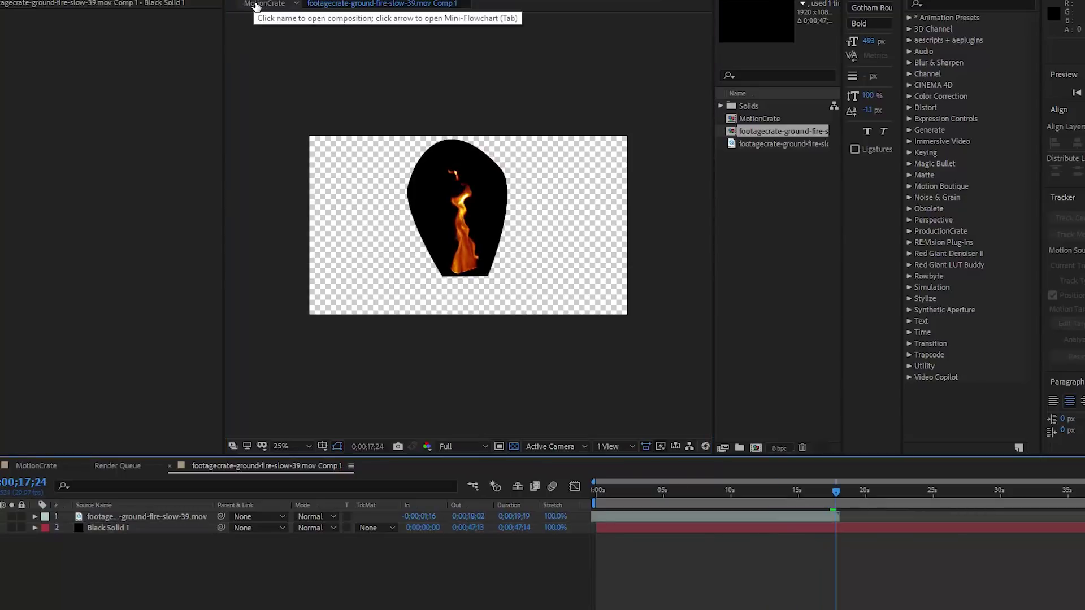
Return to the MotionCrate composition, run MOTIONCRATE.jsx and move its window clear of the fire
click(257, 5)
click(442, 593)
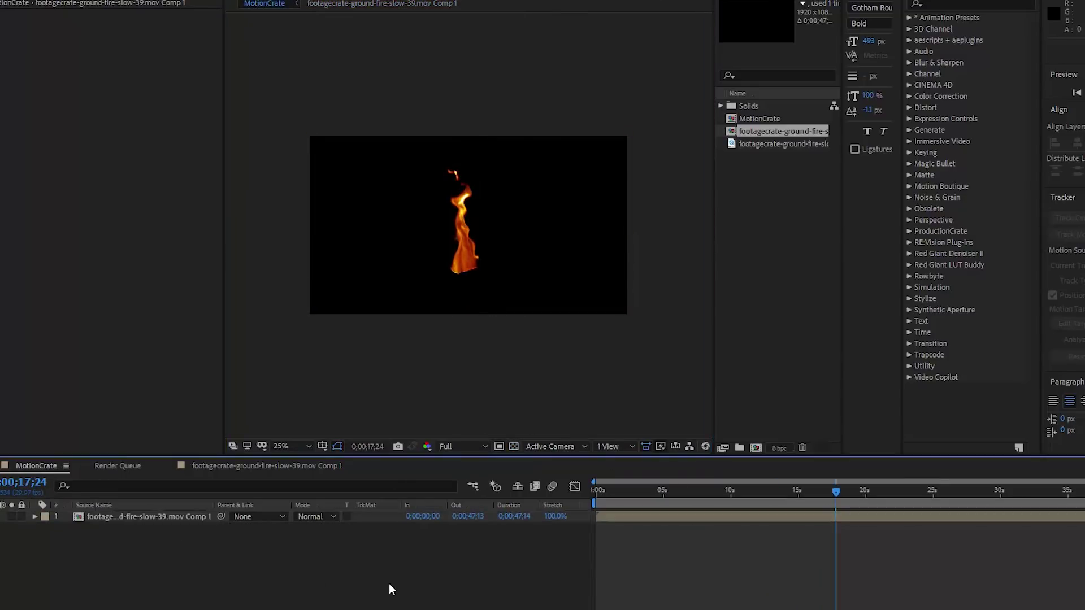
click(5, 0)
mouse_move(65, 327)
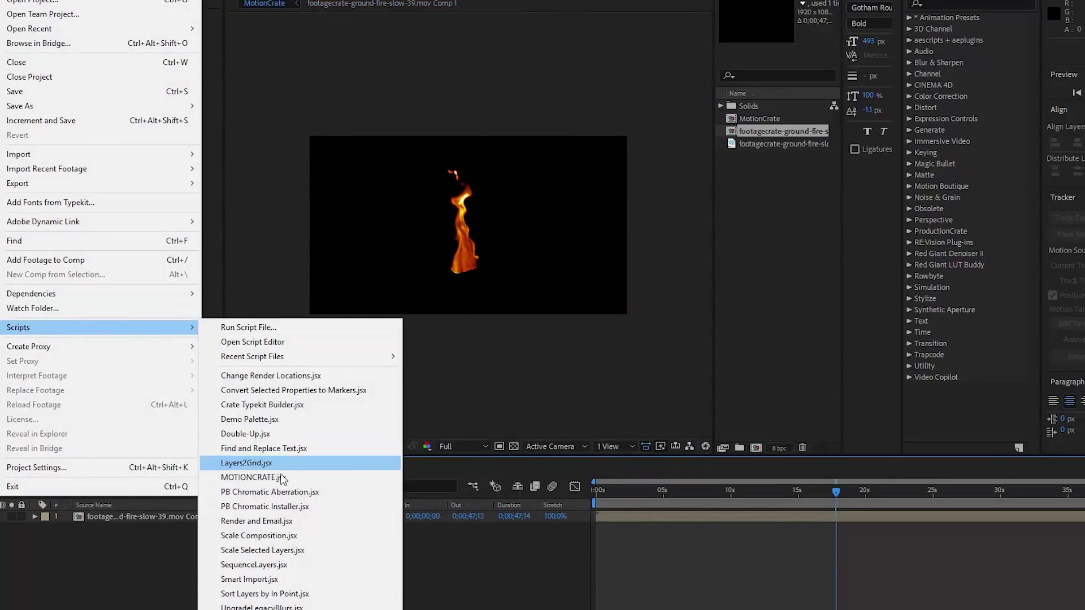
click(323, 477)
drag(614, 133, 686, 119)
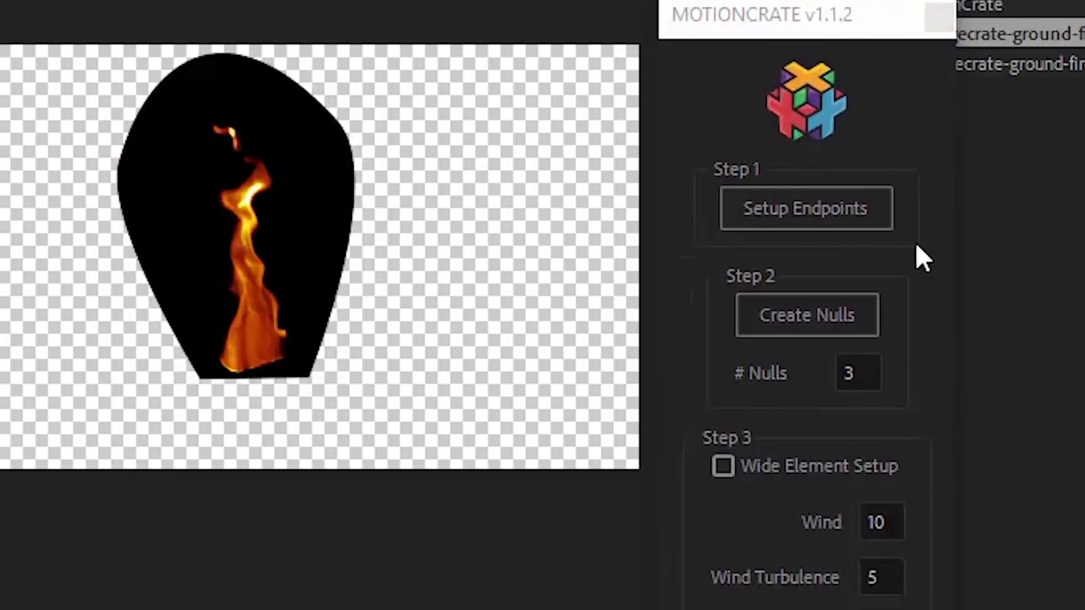
Set up the endpoints and position the Top point above the flame and the Bottom point at its base
click(697, 205)
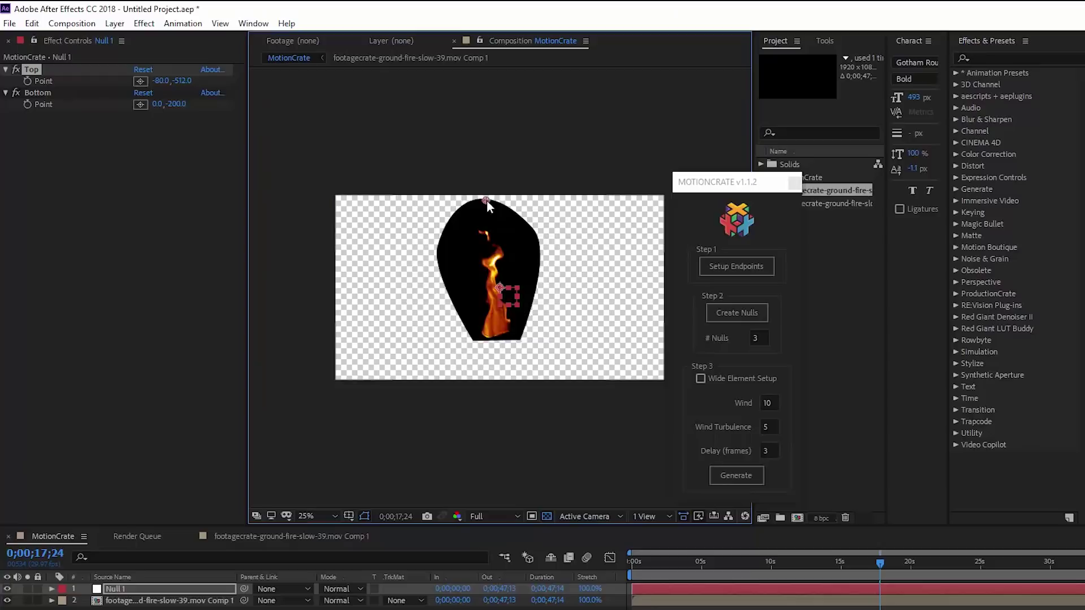
click(35, 92)
drag(500, 219, 490, 392)
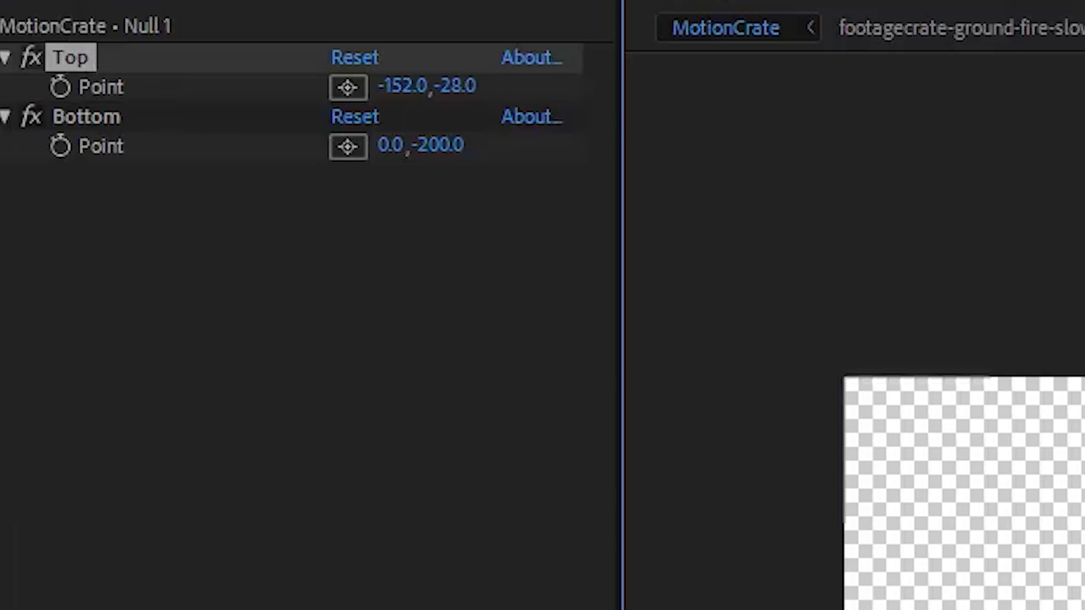
drag(1009, 515, 970, 513)
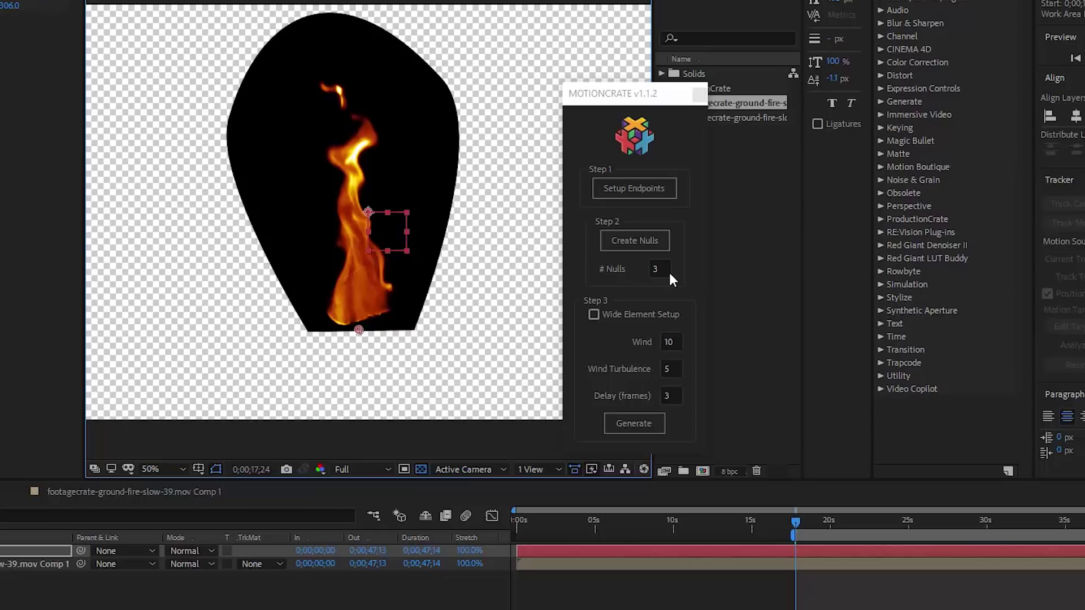
Set the number of nulls to 5 and create the nulls
drag(669, 273, 629, 276)
text(5)
key(Return)
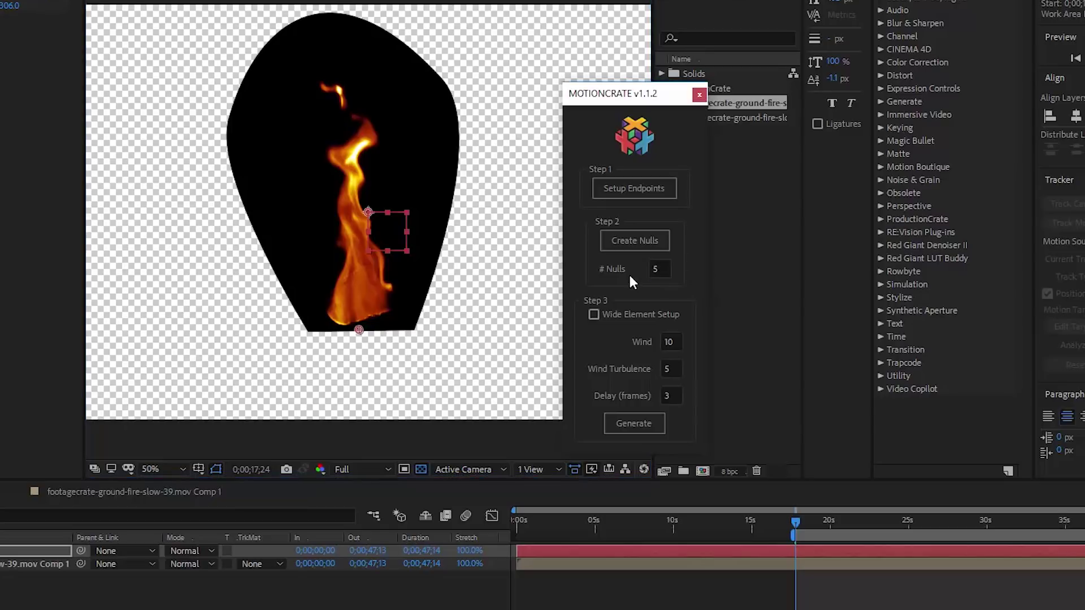
click(631, 242)
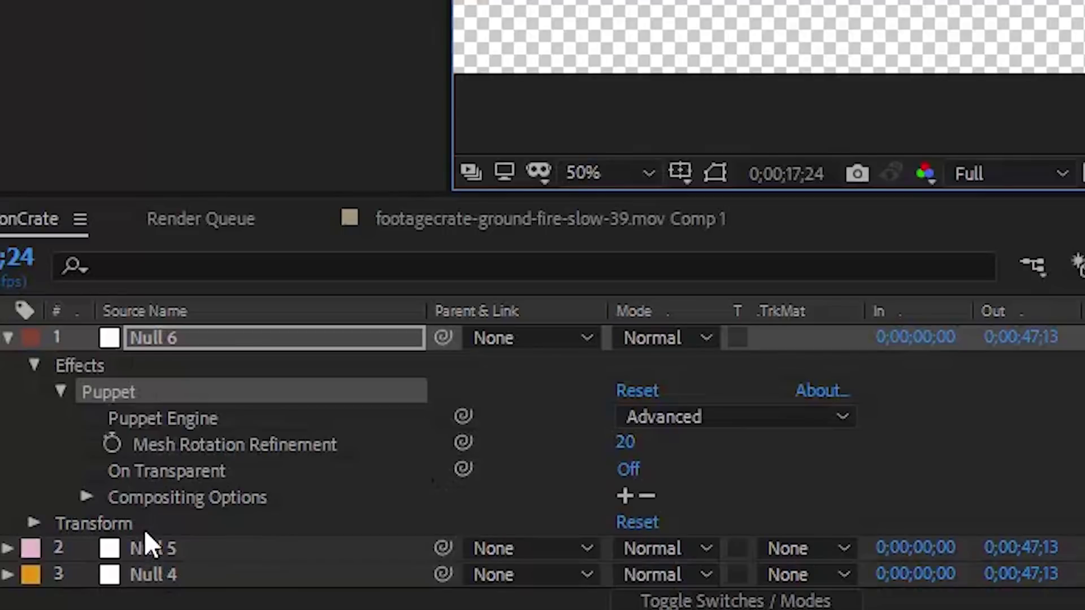
Place five puppet pins on the fire precomp at the nulls' corner points, from base to tip, and generate the wind rig
scroll(144, 530, down, 3)
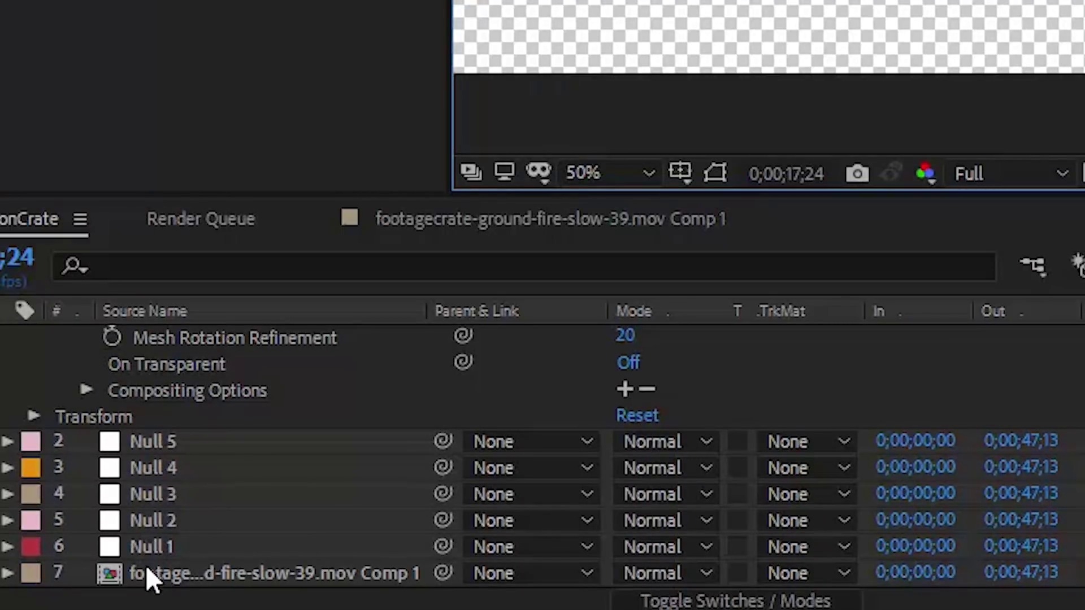
click(150, 568)
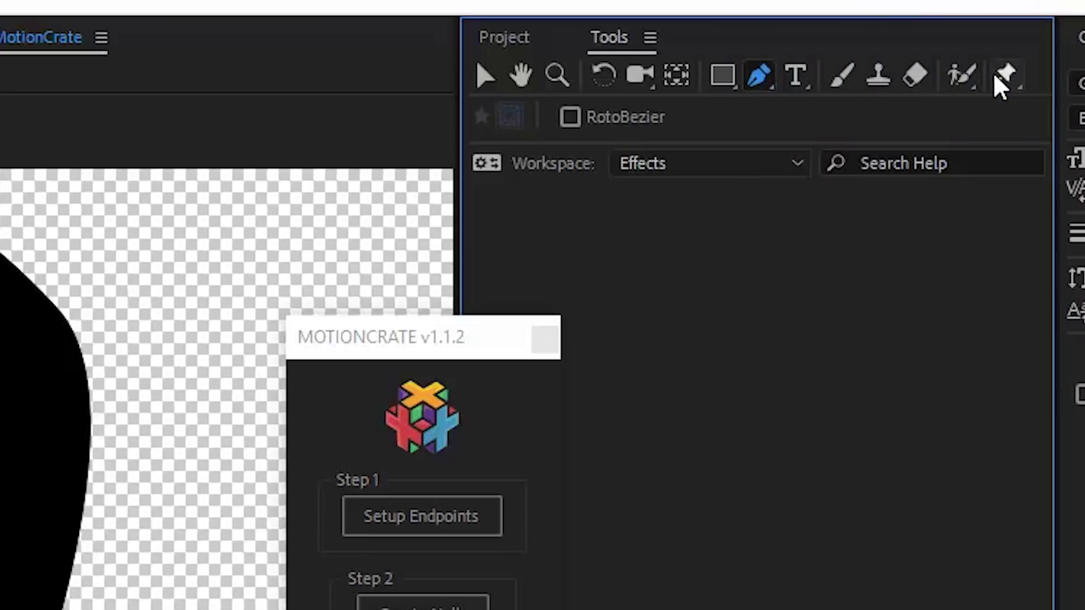
click(1005, 79)
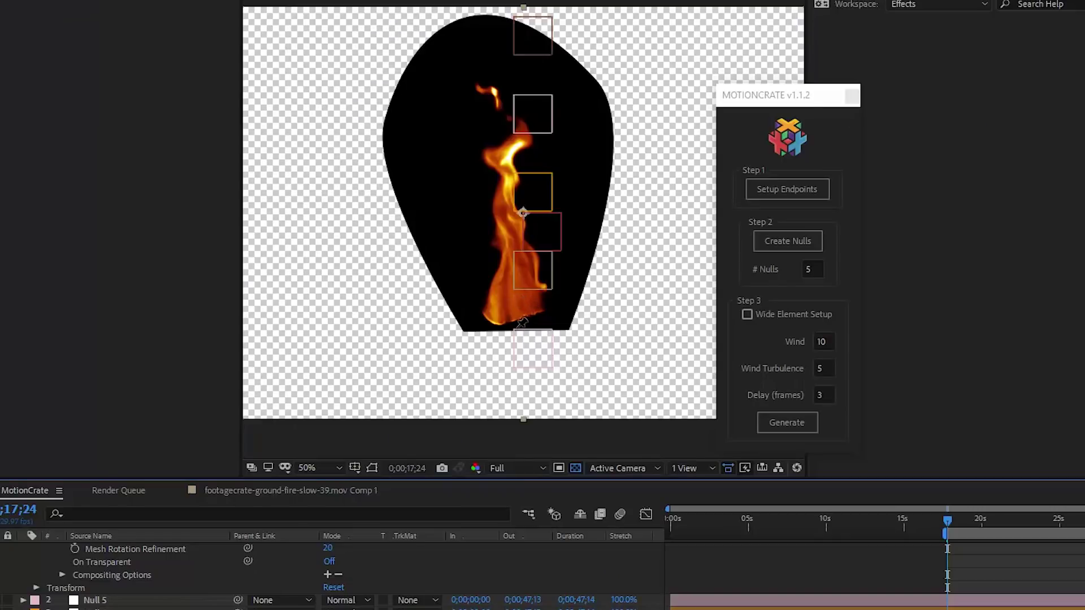
click(514, 328)
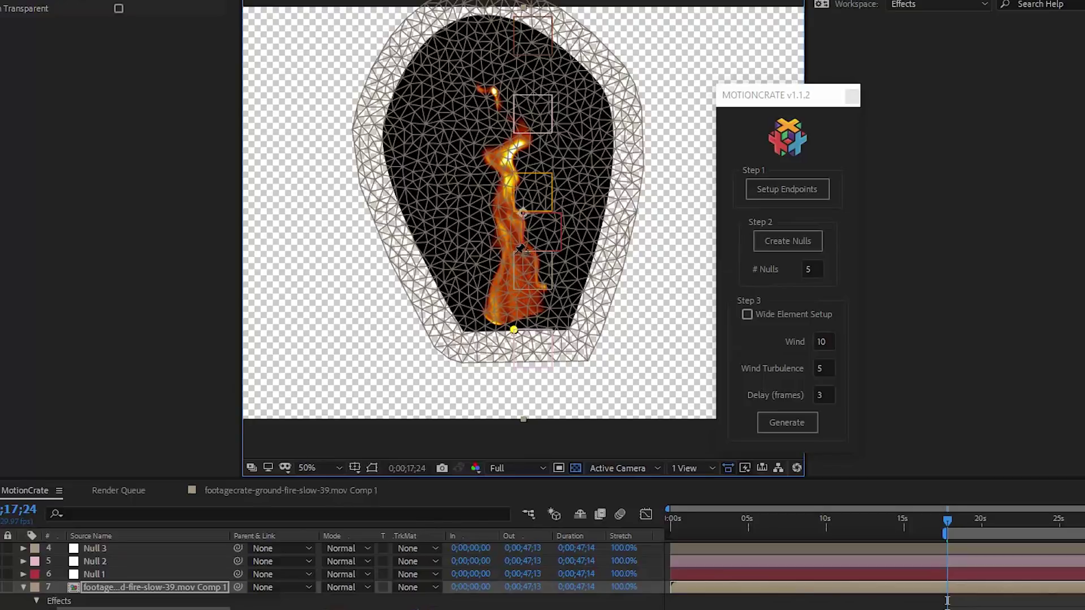
click(514, 250)
click(515, 172)
click(514, 94)
click(513, 19)
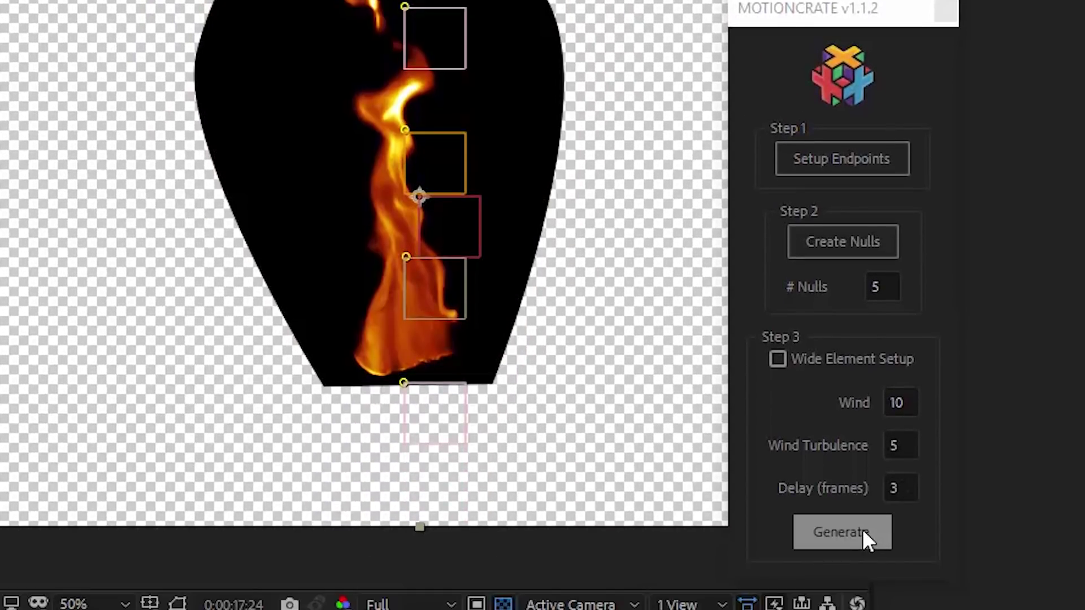
click(862, 529)
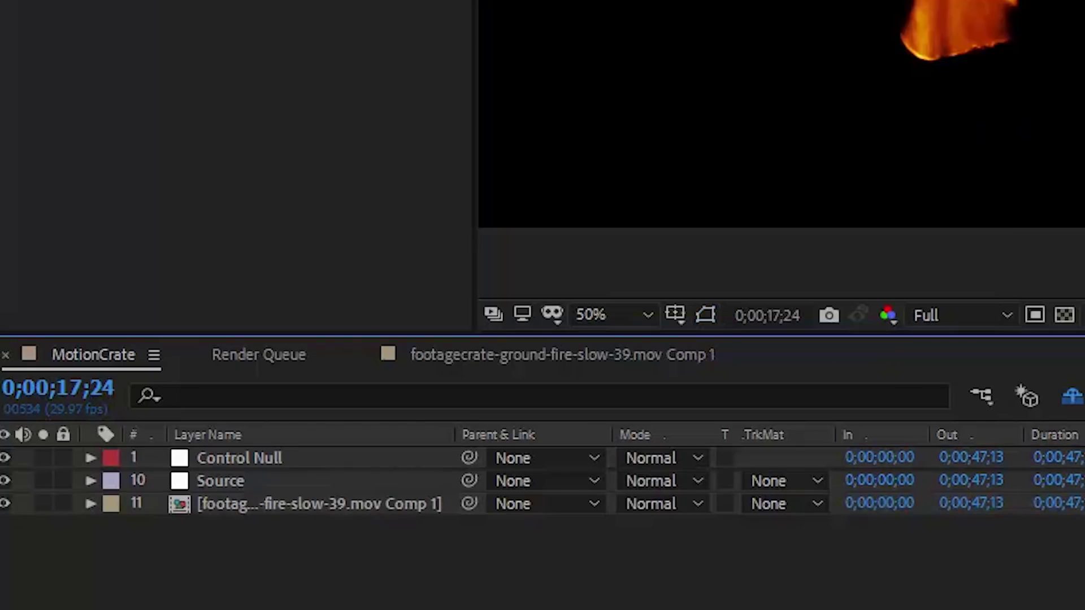
Add the expression wiggle(2,135) to the Source layer's Position and extend the work area back to the composition's start
click(282, 474)
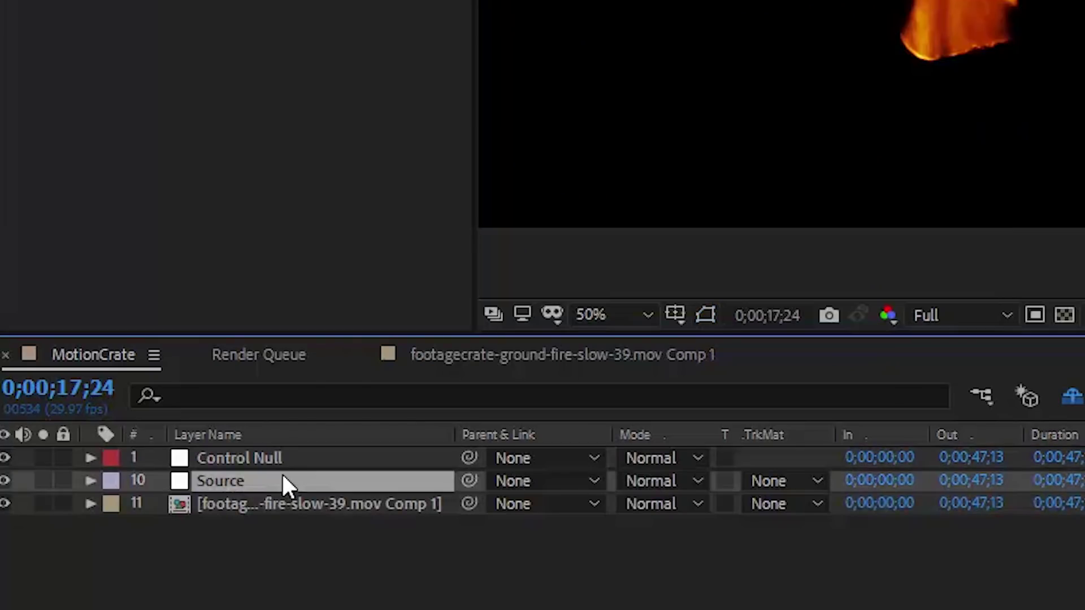
key(p)
alt+click(158, 500)
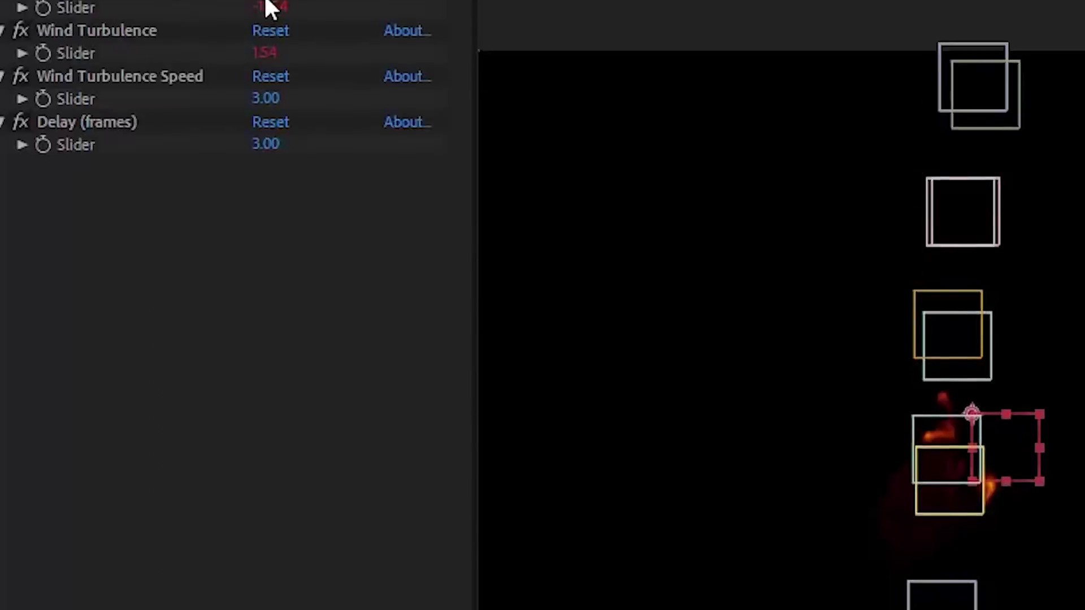
drag(275, 7, 278, 7)
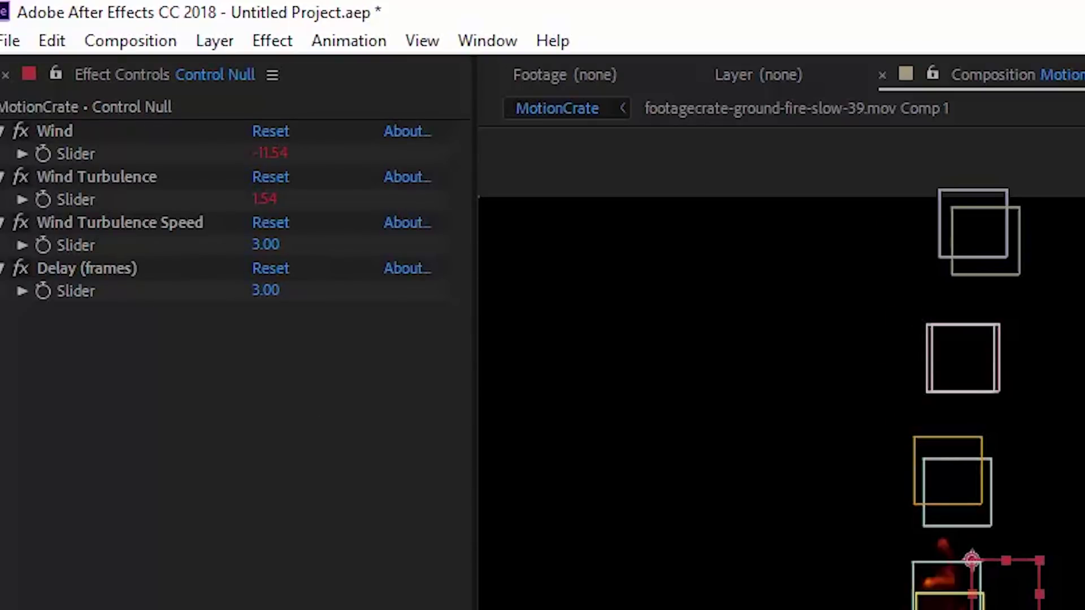
key(space)
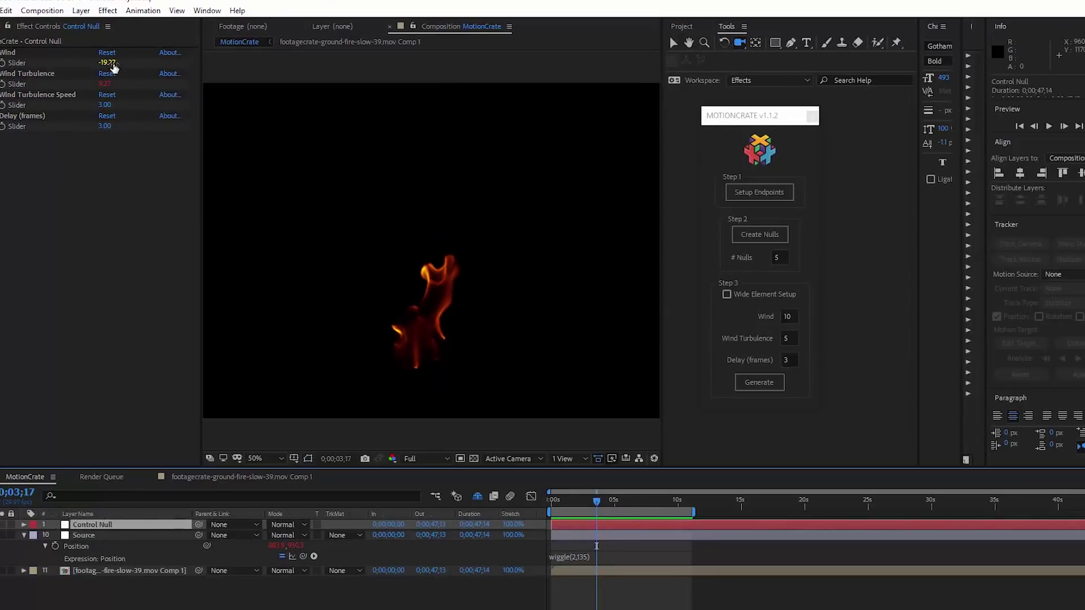
text(wigg)
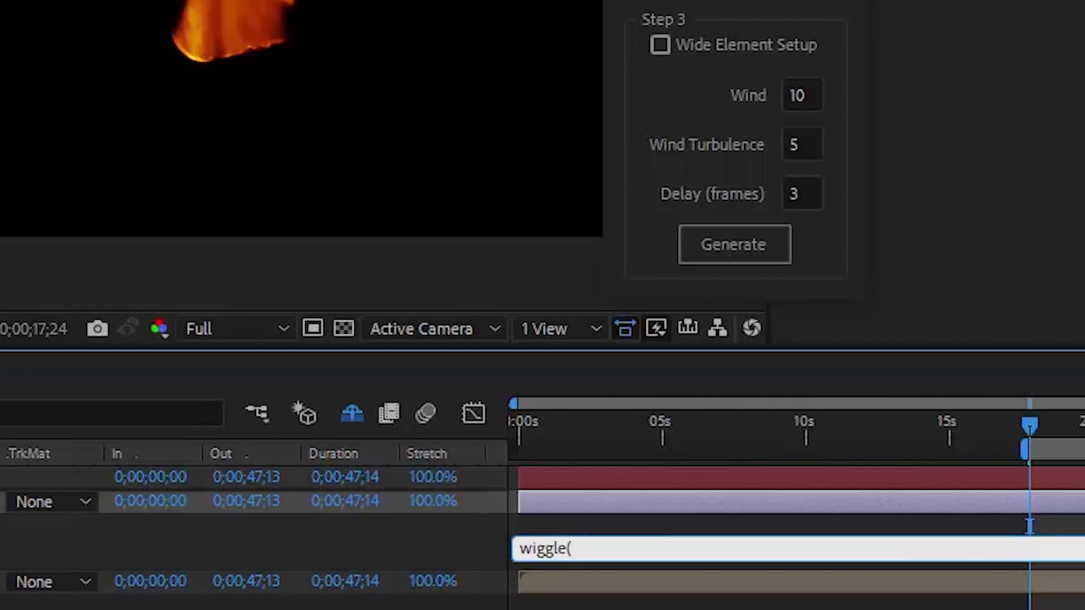
click(999, 524)
drag(1026, 449, 286, 443)
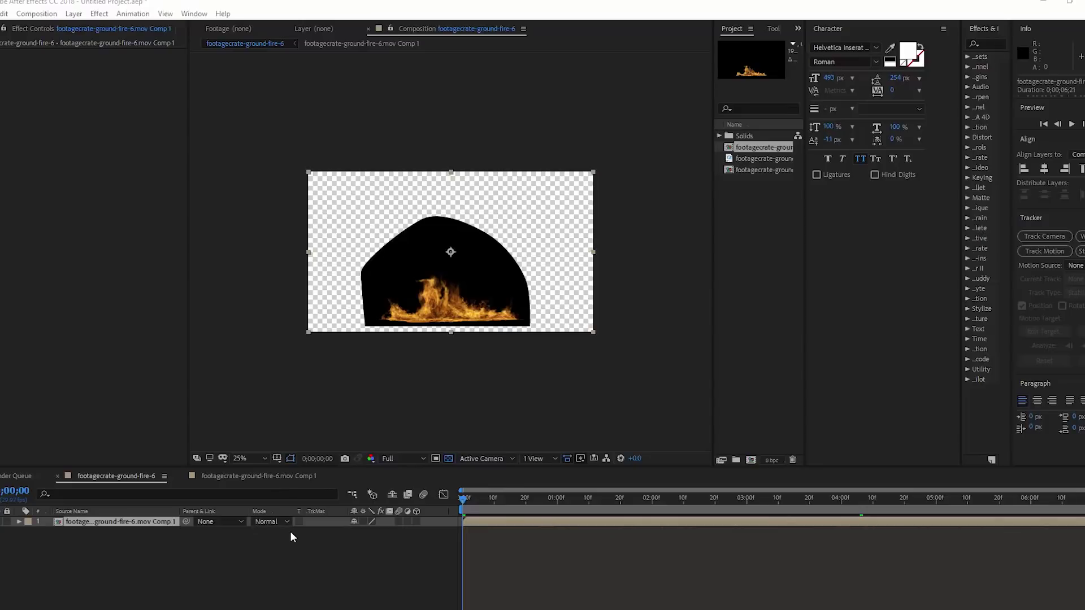
click(292, 537)
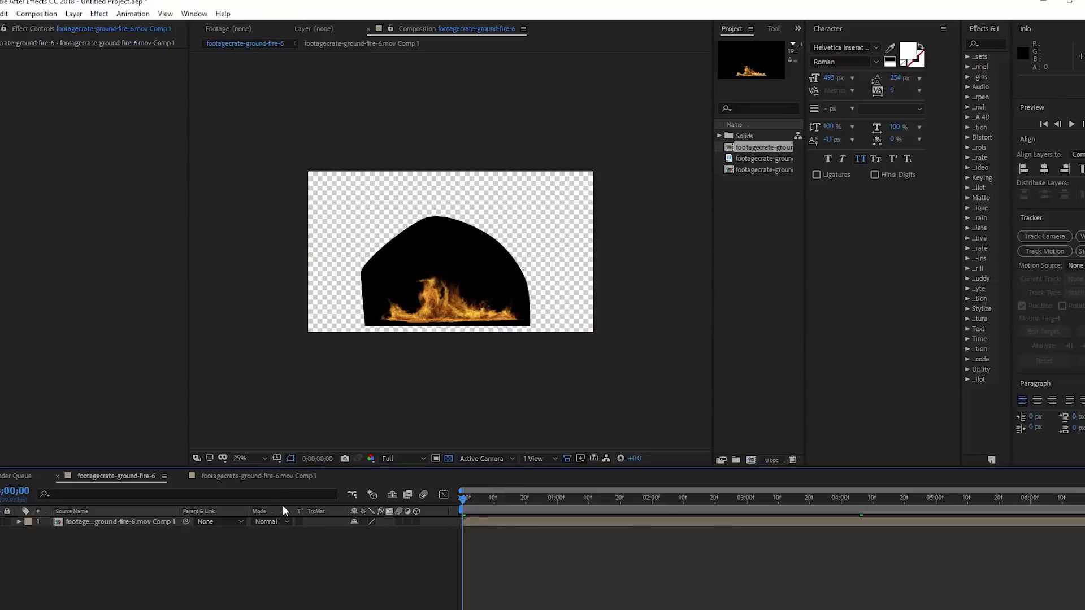
click(449, 459)
click(449, 458)
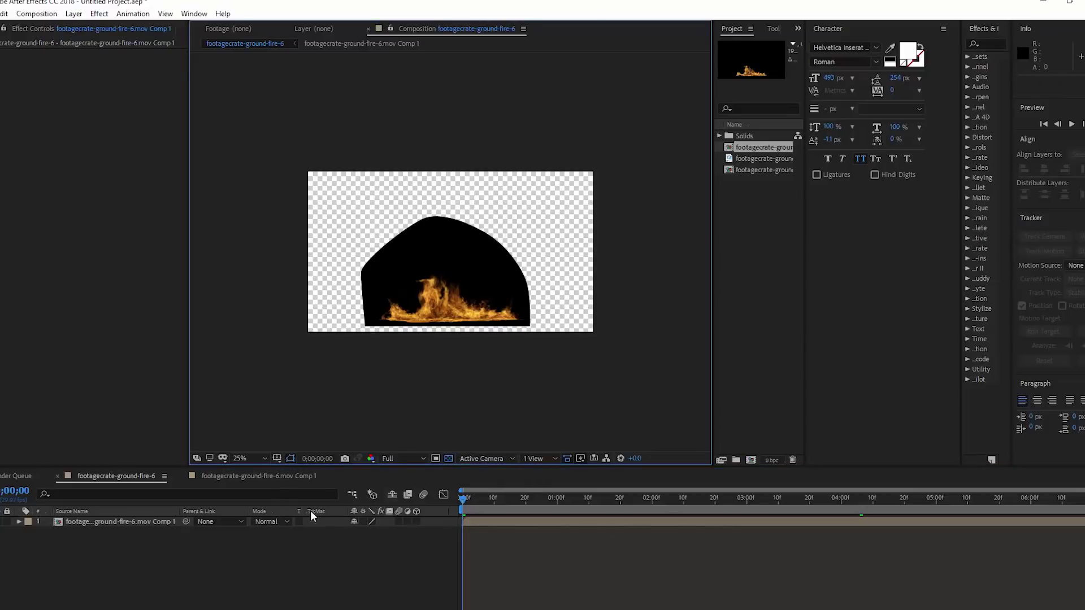
Run MotionCrate on the ground fire precomp, set up the endpoints, and position Top high above the flame and Bottom at its base
click(142, 525)
click(0, 13)
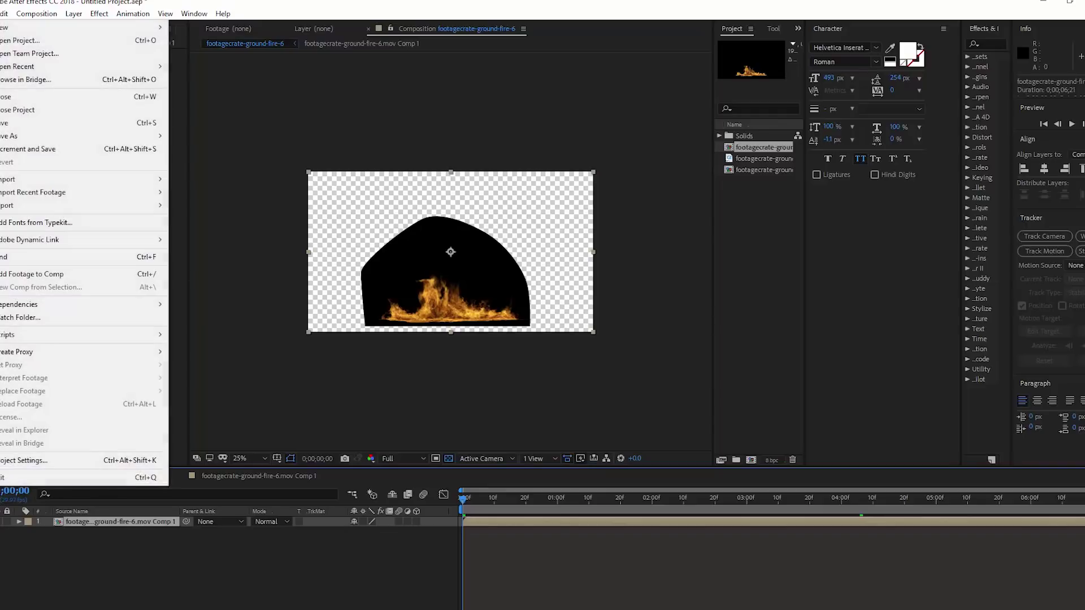
mouse_move(52, 334)
click(290, 470)
drag(556, 165, 657, 135)
click(643, 209)
scroll(398, 251, up, 2)
drag(451, 193, 444, 326)
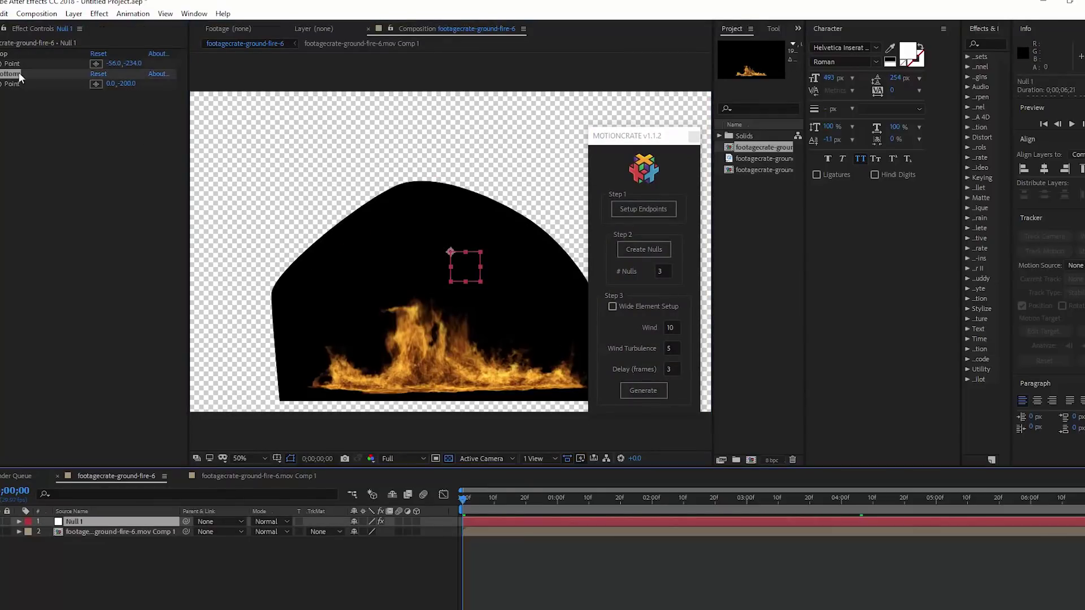
Set the number of nulls to 6 and create the nulls
click(660, 271)
text(5)
key(BackSpace)
text(6)
click(644, 249)
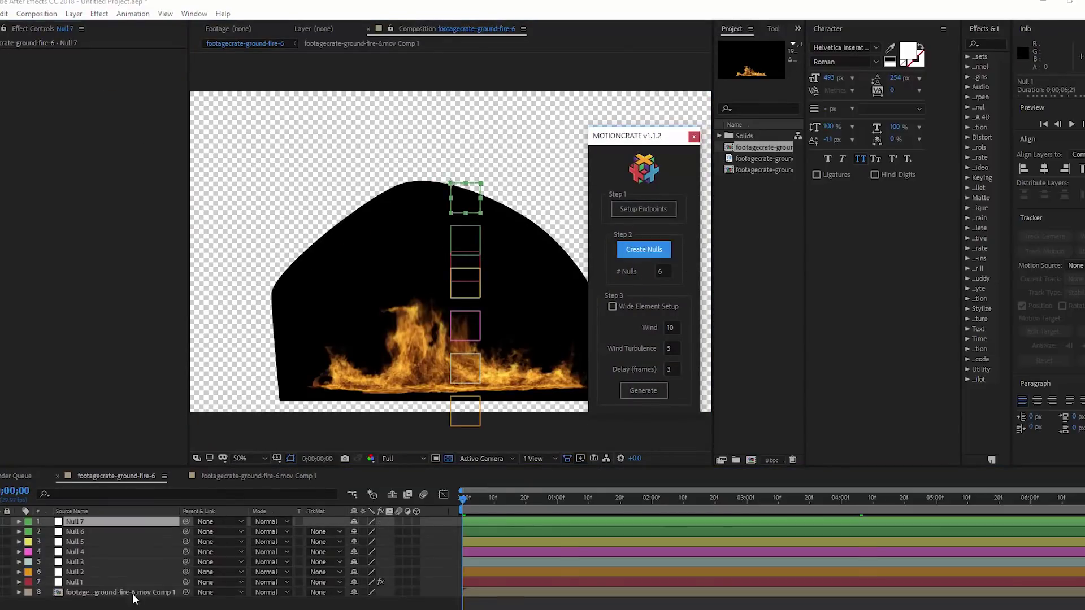
Place six puppet pins on the fire precomp at the nulls' corner points, from the base to the top
click(134, 592)
click(772, 29)
drag(805, 170, 941, 169)
click(922, 45)
drag(656, 138, 810, 157)
click(443, 397)
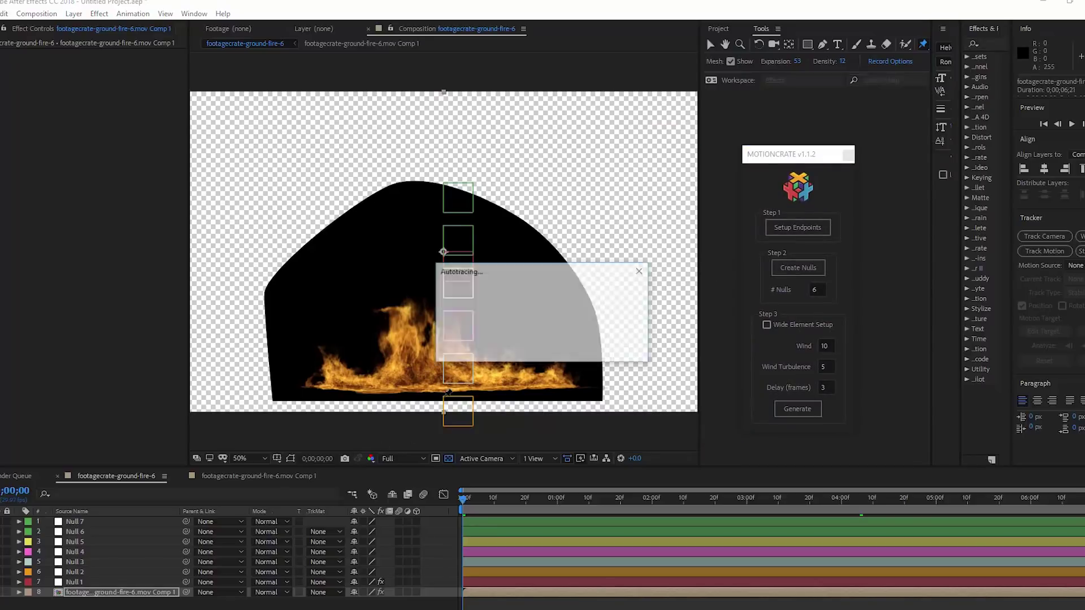
click(444, 354)
click(444, 312)
click(444, 269)
click(443, 227)
click(444, 187)
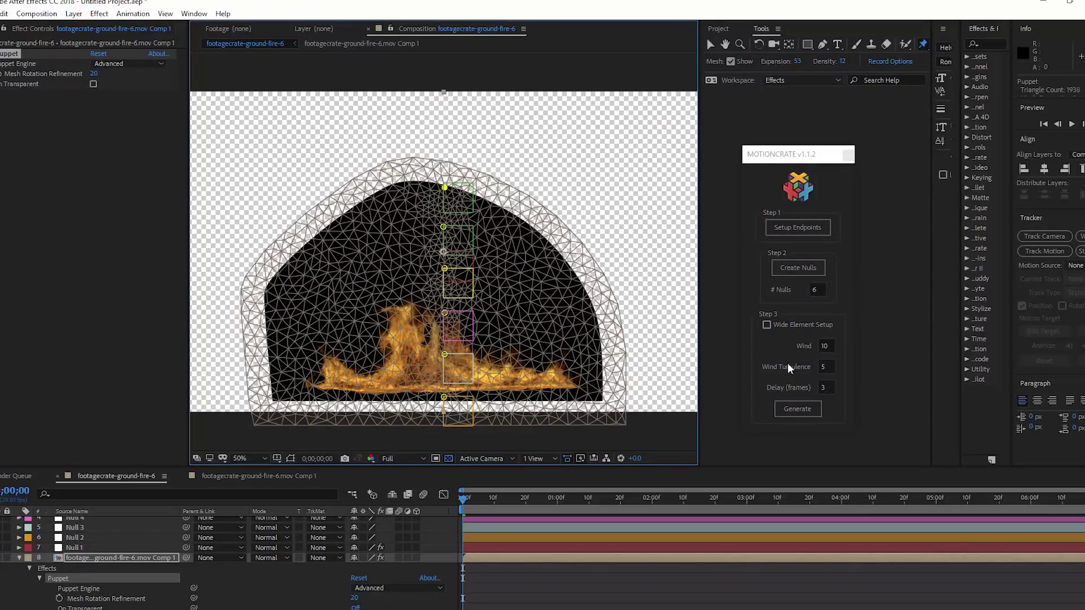
Enable Wide Element Setup, accept its instructions, and show layer names instead of source names in the timeline
click(791, 327)
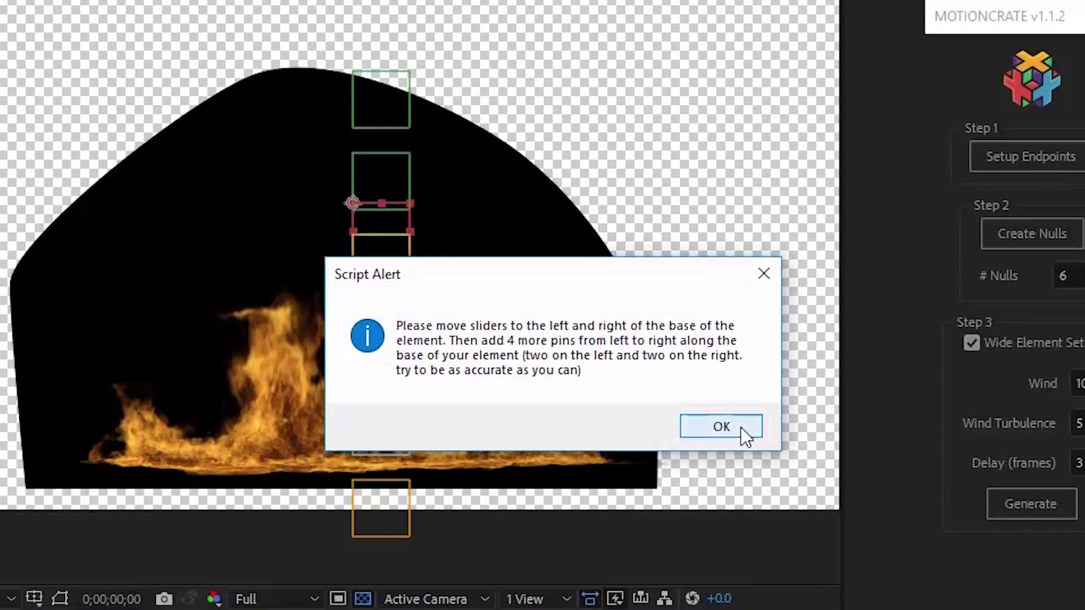
click(740, 427)
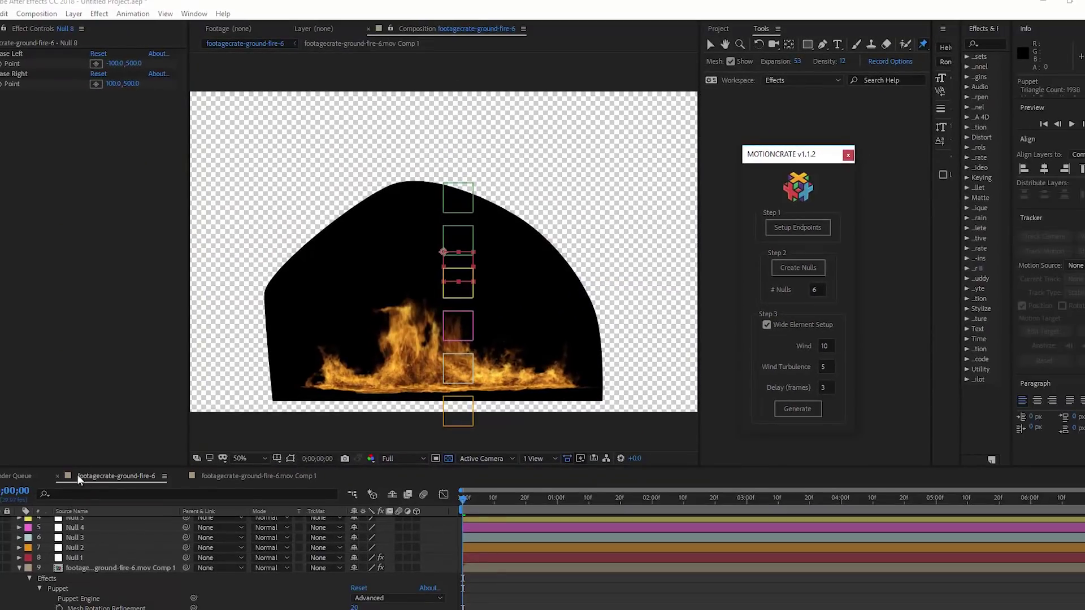
click(82, 512)
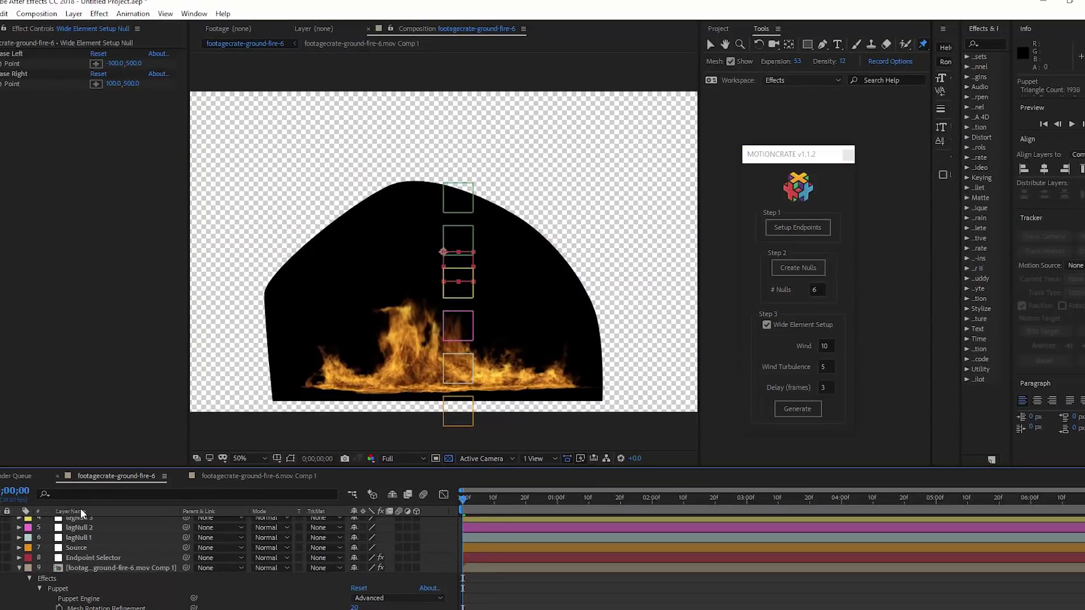
scroll(81, 563, up, 3)
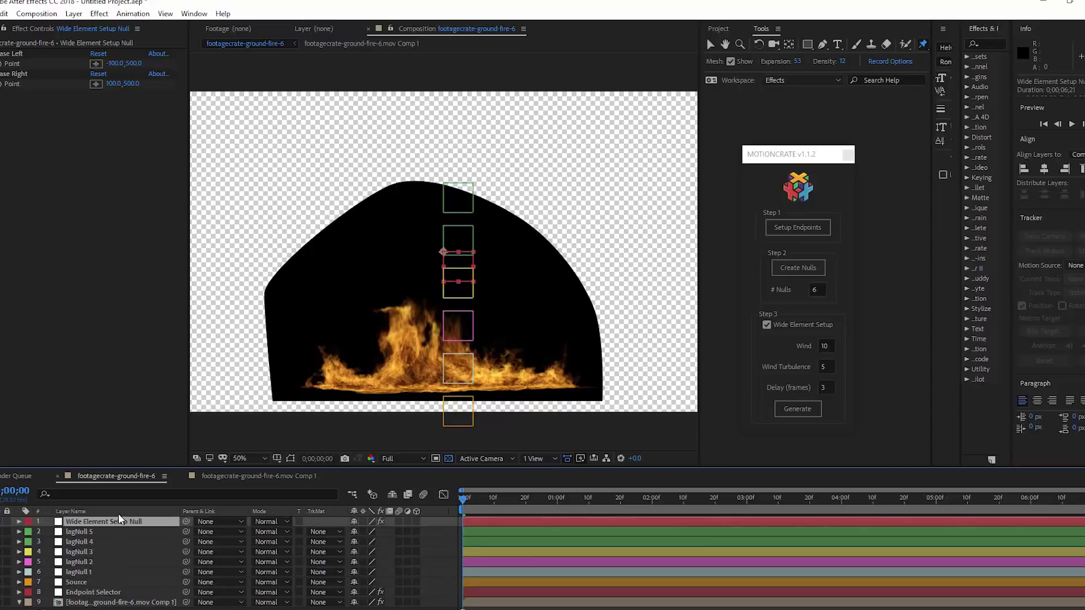
Move the Base Left point to -475, 479 and the Base Right point to 525, 464, at the two ends of the fire's base
click(8, 54)
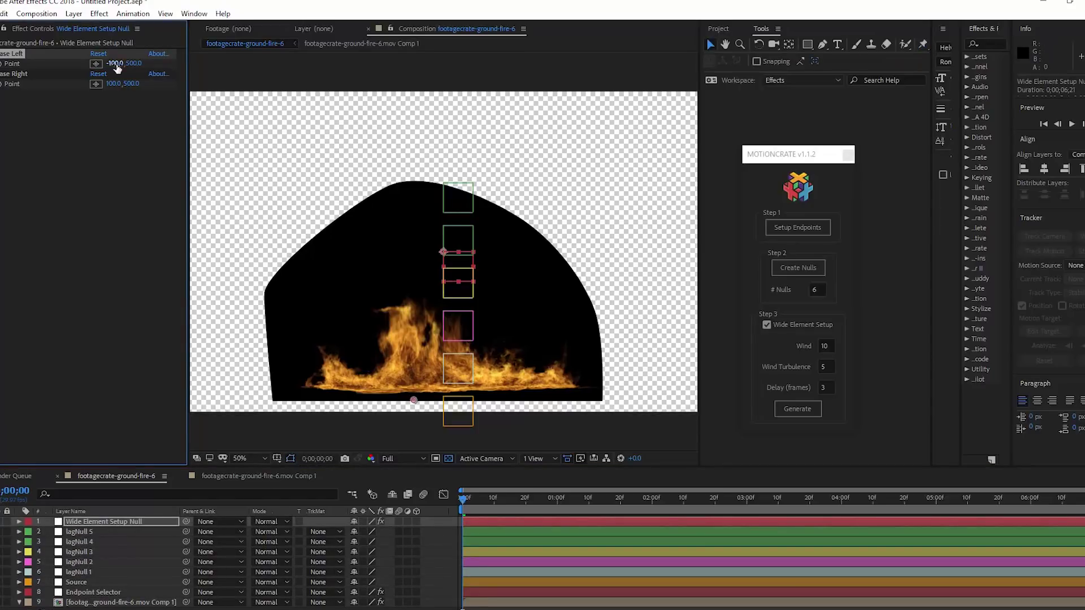
click(22, 74)
drag(132, 63, 377, 111)
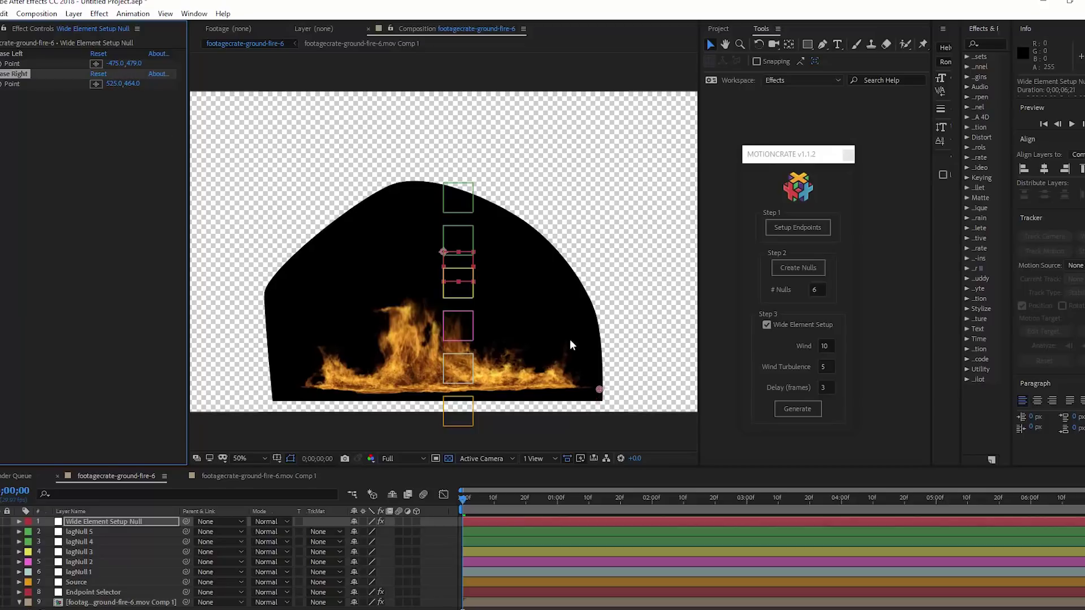
Add four puppet pins along the fire's base, two on each side of the center, and generate the wide element rig
click(797, 408)
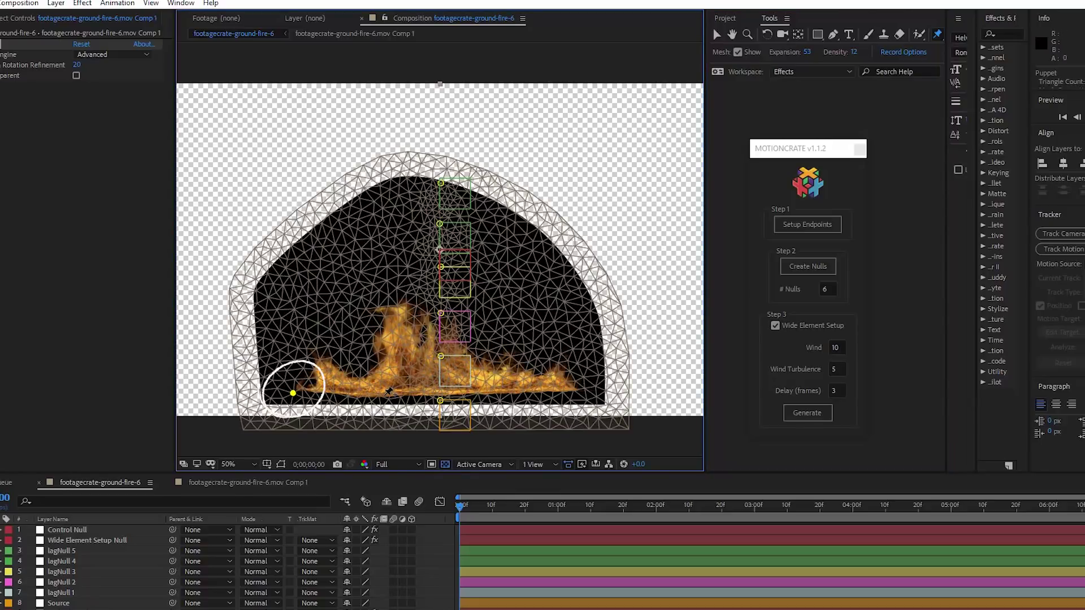
click(370, 400)
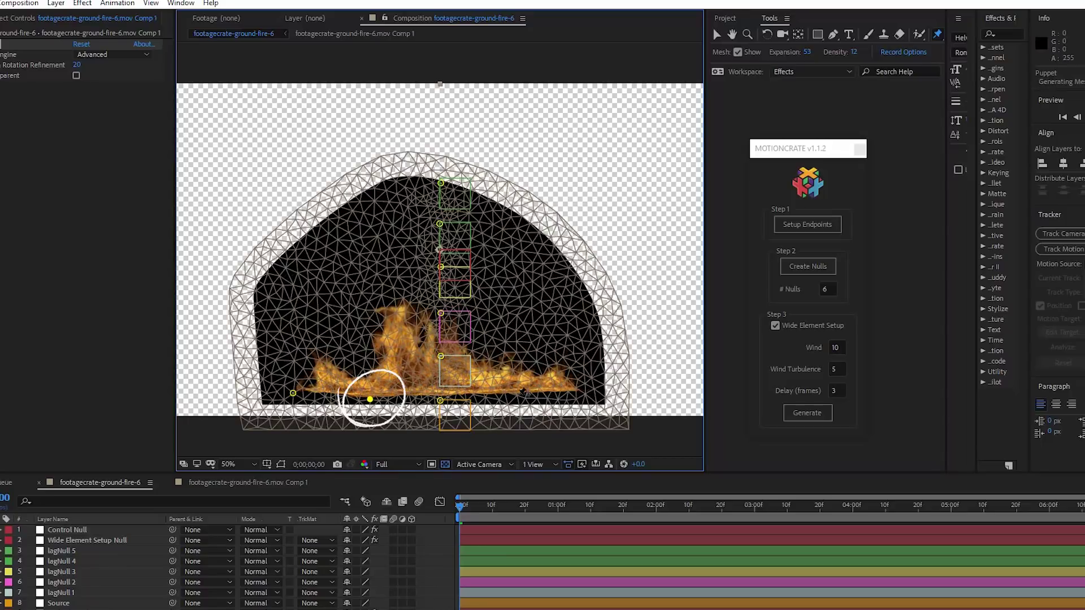
click(506, 397)
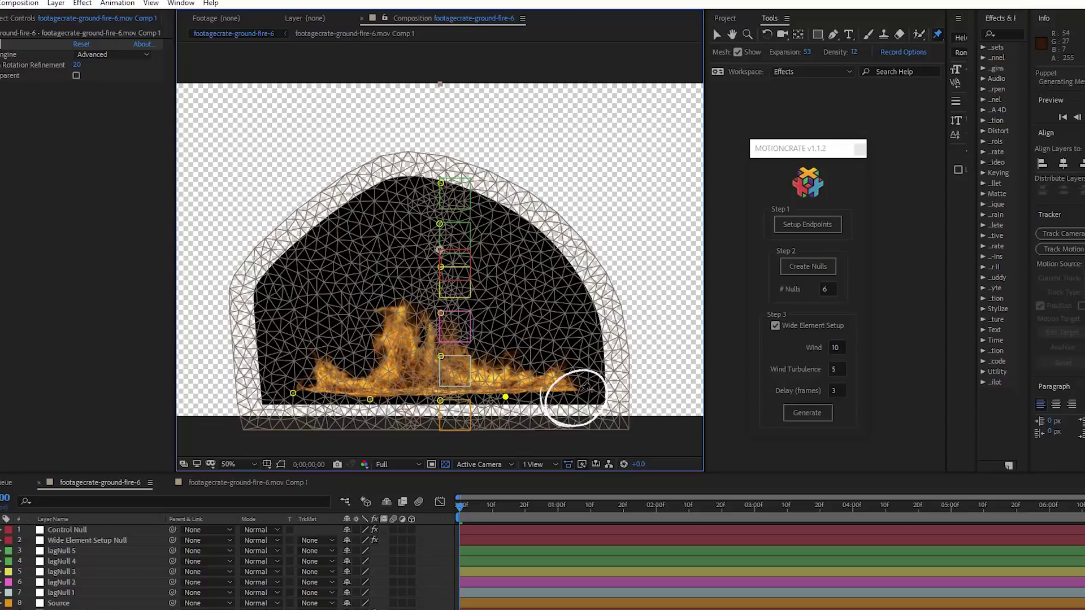
click(803, 415)
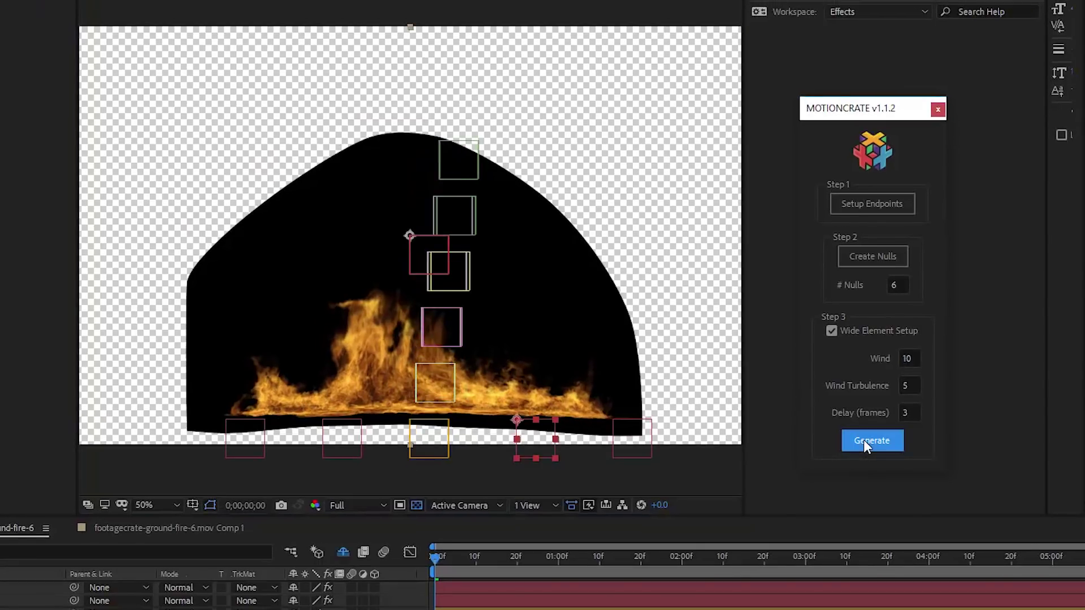
Turn off the transparency grid, deselect all layers, and hide the layer controls in the composition view
click(416, 505)
key(ctrl+shift+a)
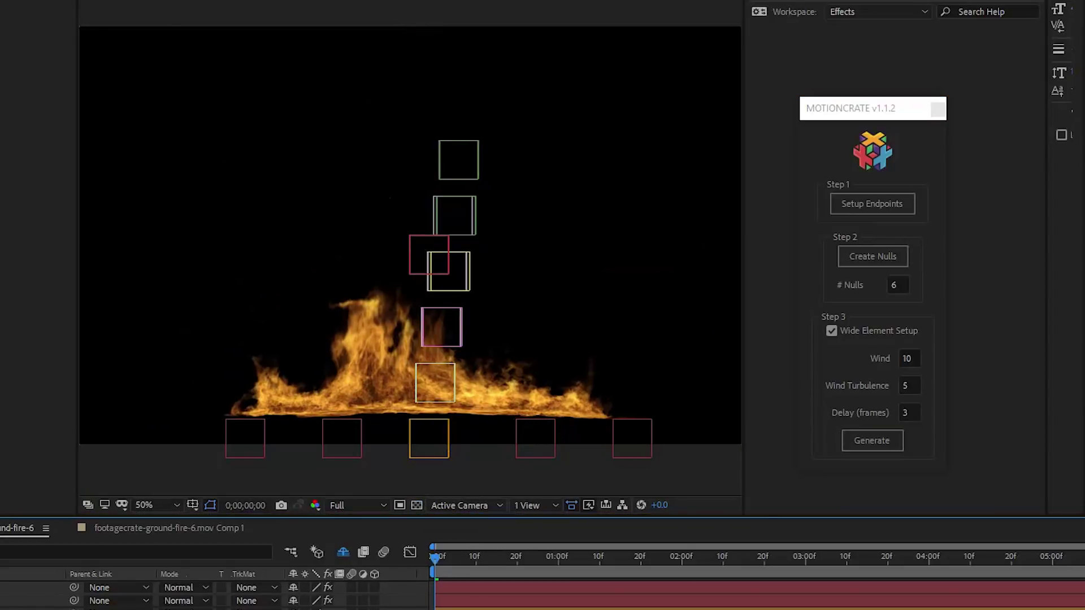
key(ctrl+shift+h)
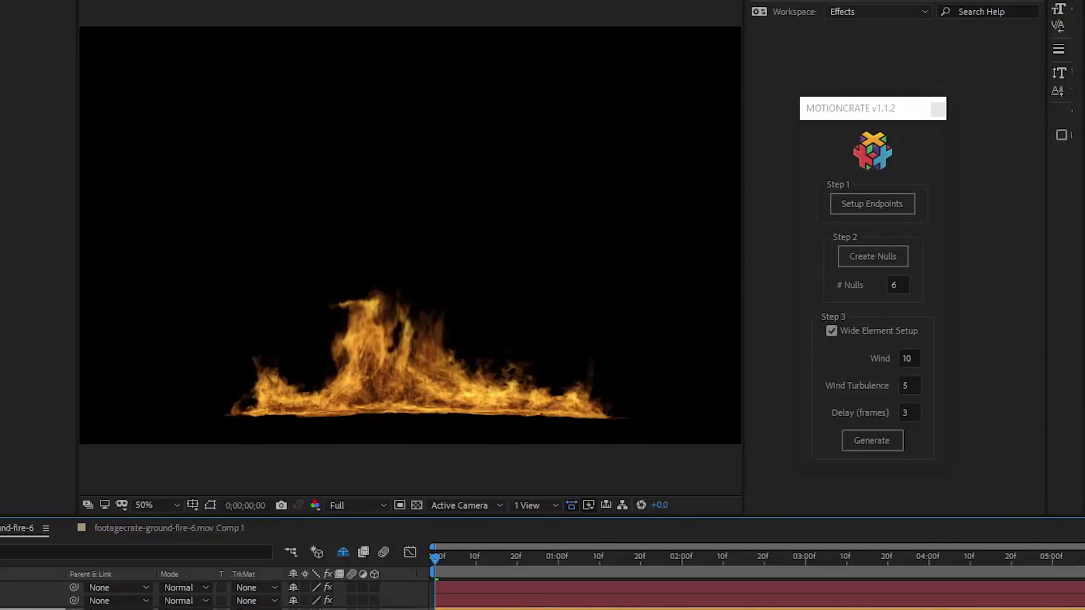
Animate the Source layer's Position from 387, 1015 at the first frame to 1140, 1015 at 0;00;00;09
drag(419, 581, 24, 580)
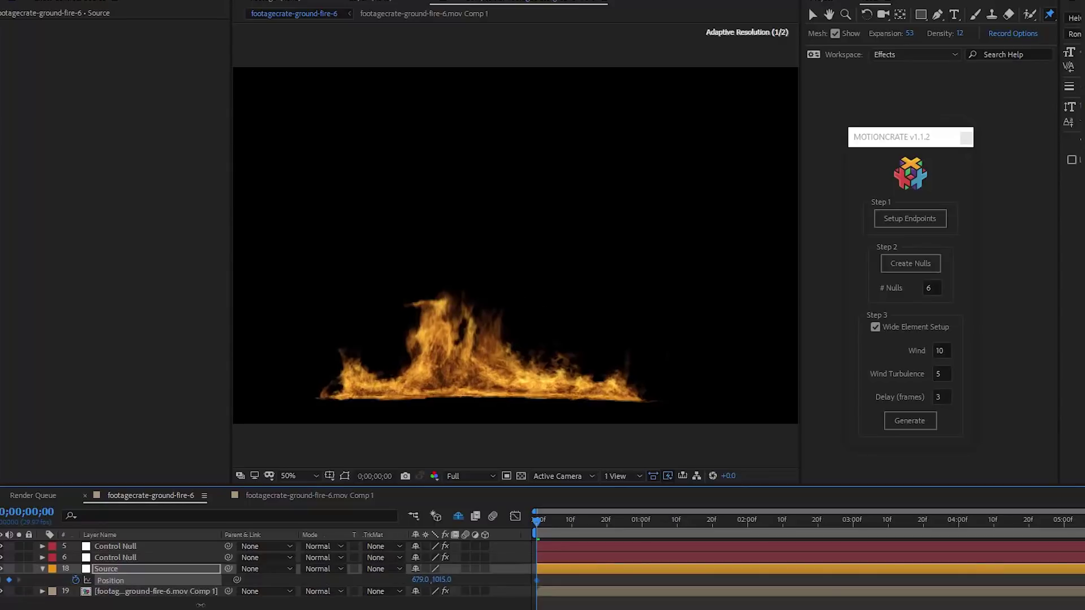
drag(568, 520, 568, 519)
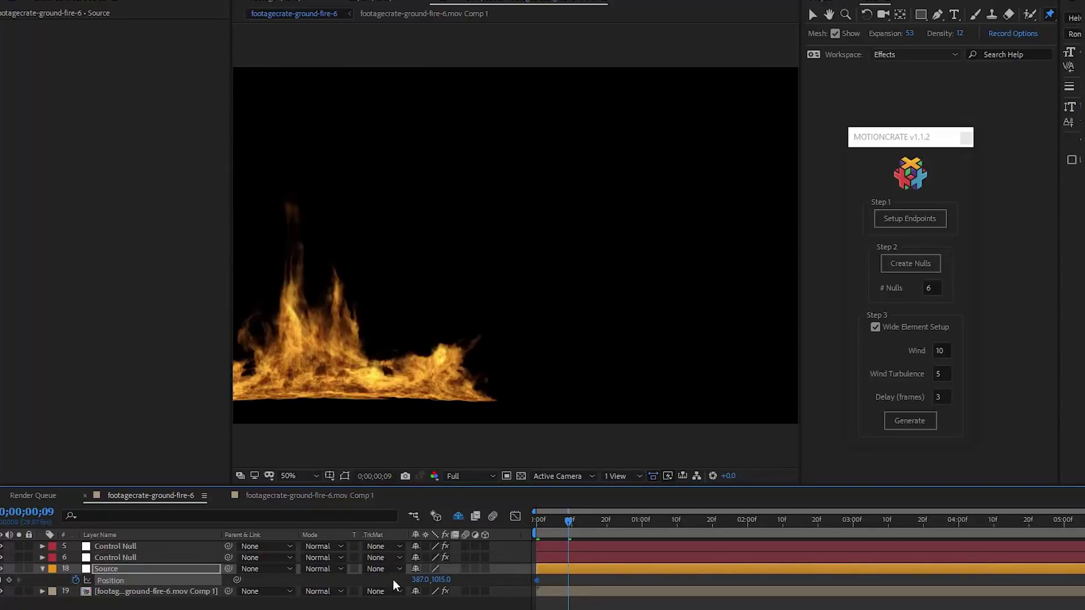
drag(421, 580, 927, 596)
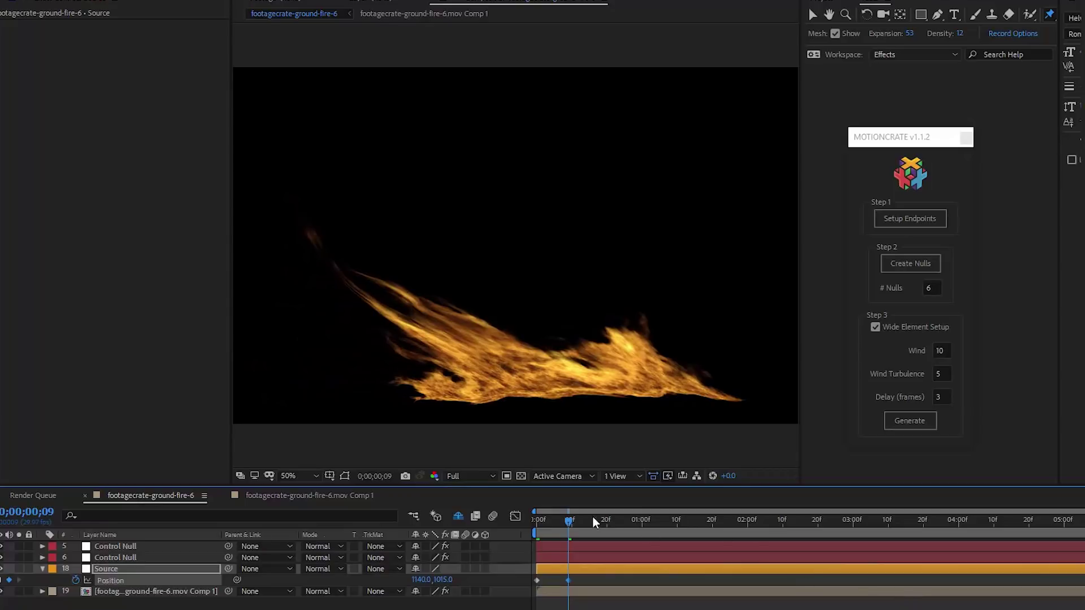